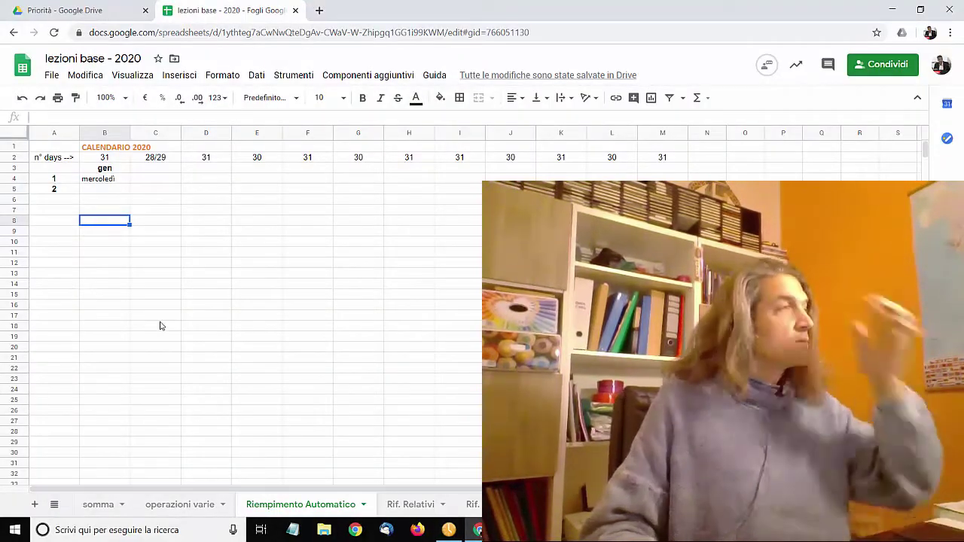
# Auto-fill column A with consecutive day numbers, using the 1 and 2 in A4:A5 as the pattern.
pyautogui.click(106, 504)
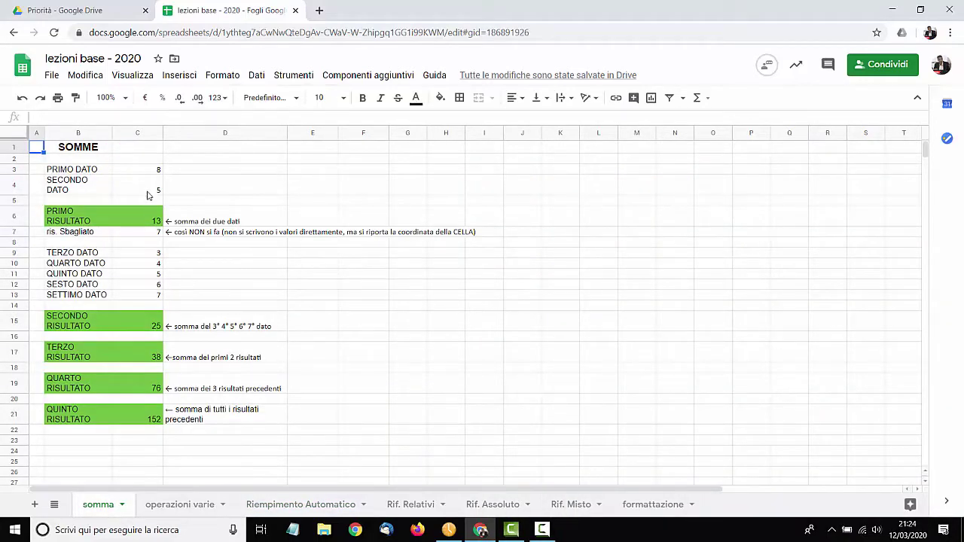
pyautogui.click(285, 506)
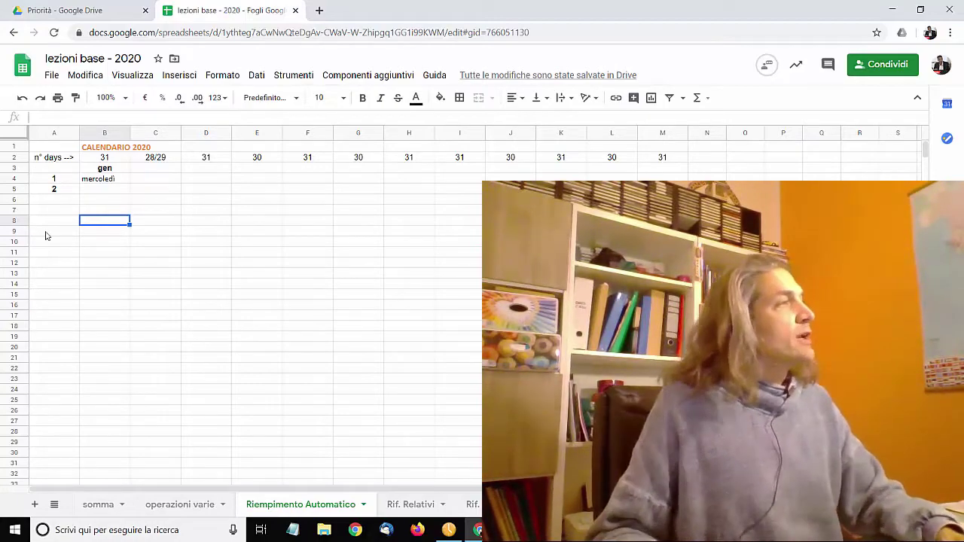
pyautogui.click(87, 169)
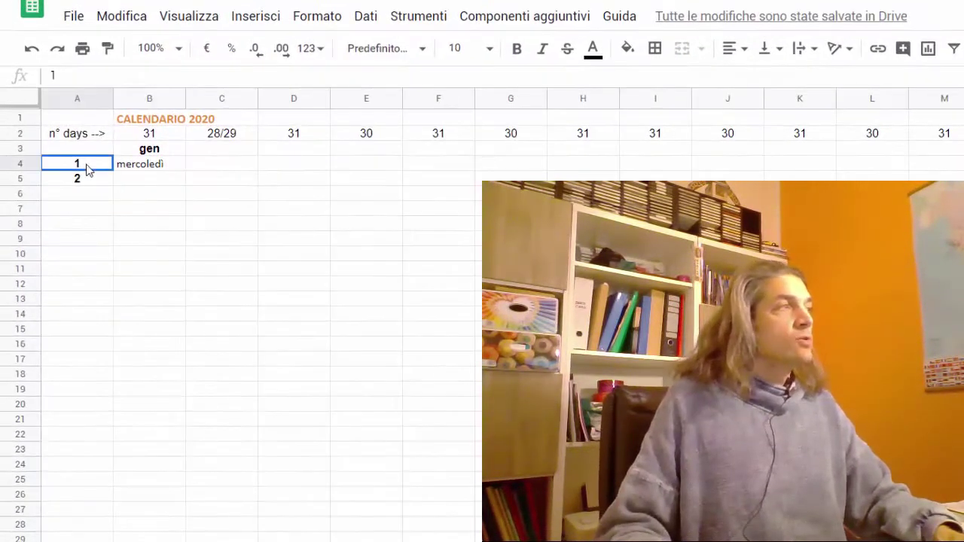
pyautogui.moveTo(86, 169); pyautogui.dragTo(88, 182)
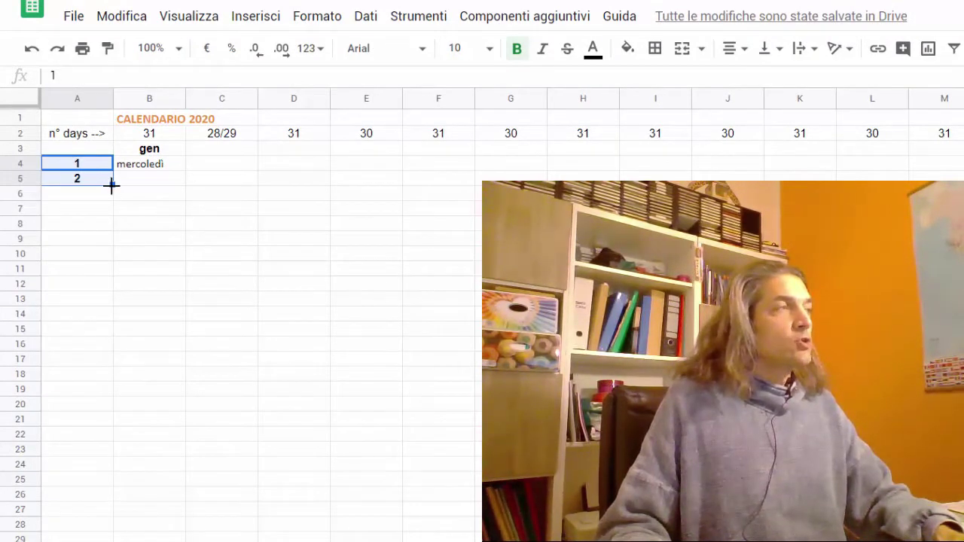
pyautogui.moveTo(111, 539); pyautogui.dragTo(112, 539)
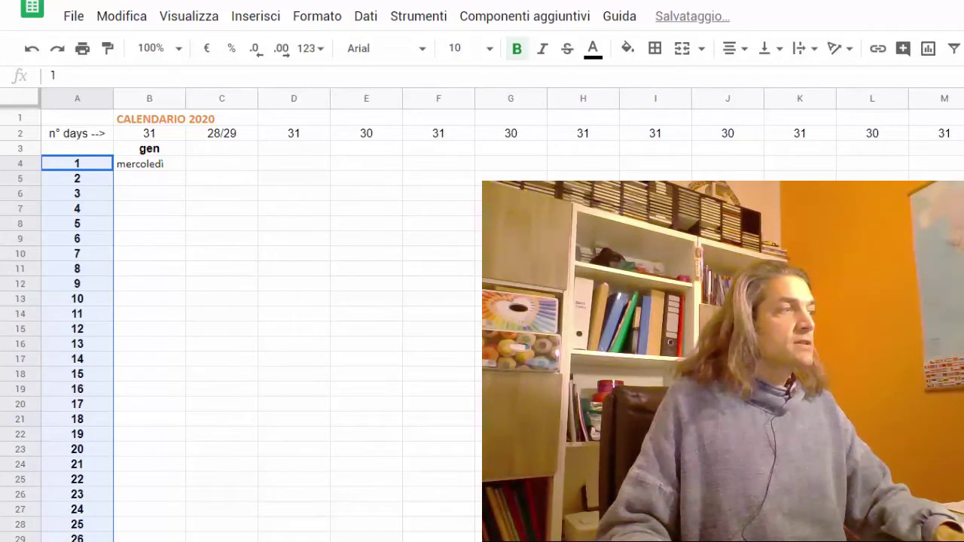
pyautogui.scroll(-2, 241, 317)
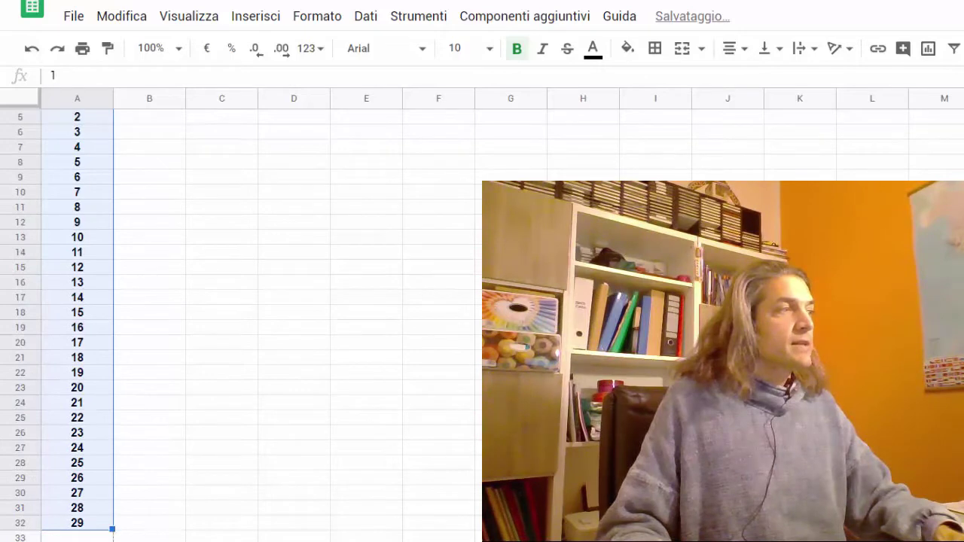
pyautogui.hotkey('ctrl', 'Down')
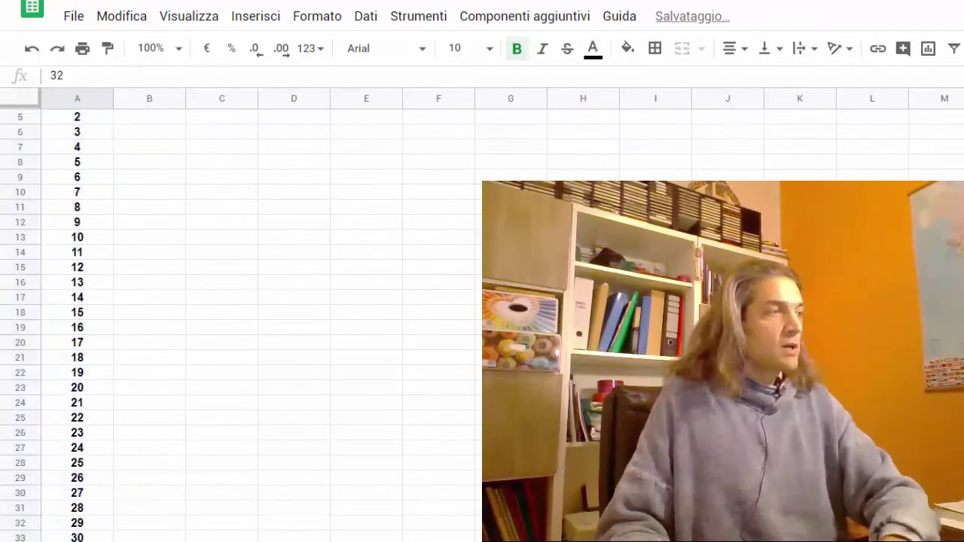
pyautogui.hotkey('ctrl', 'Home')
pyautogui.click(147, 165)
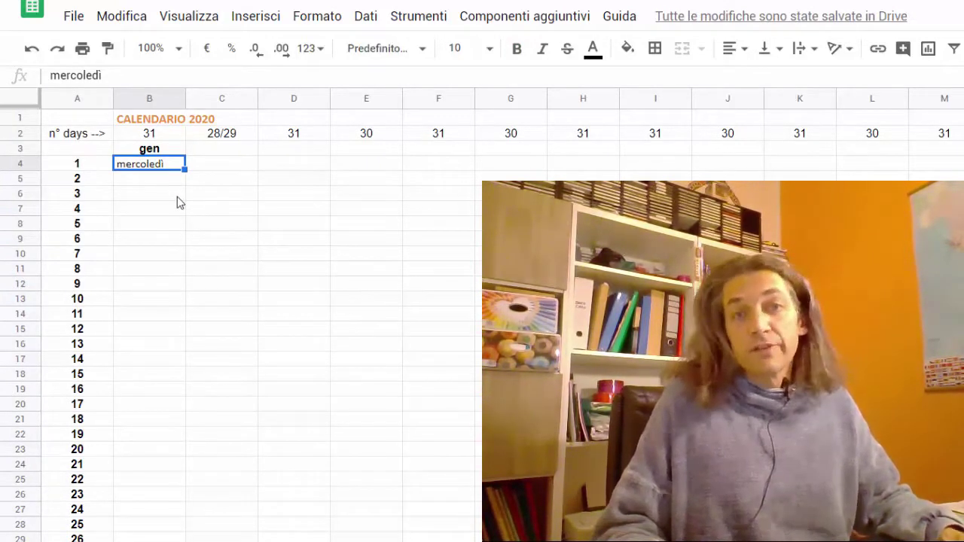
# Extend the weekday names in column B from mercoledì down to row 34.
pyautogui.moveTo(184, 170); pyautogui.dragTo(183, 211)
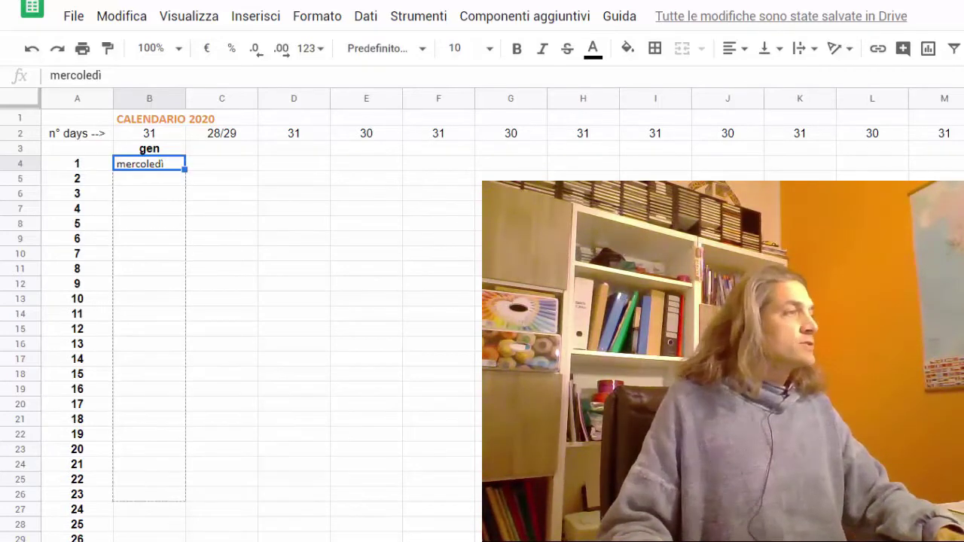
pyautogui.moveTo(183, 539); pyautogui.dragTo(173, 529)
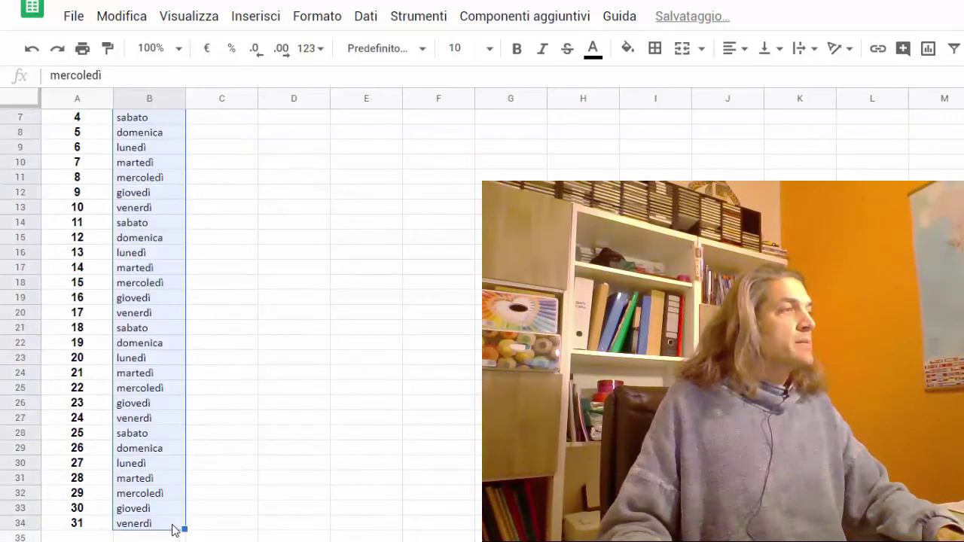
pyautogui.scroll(3, 255, 477)
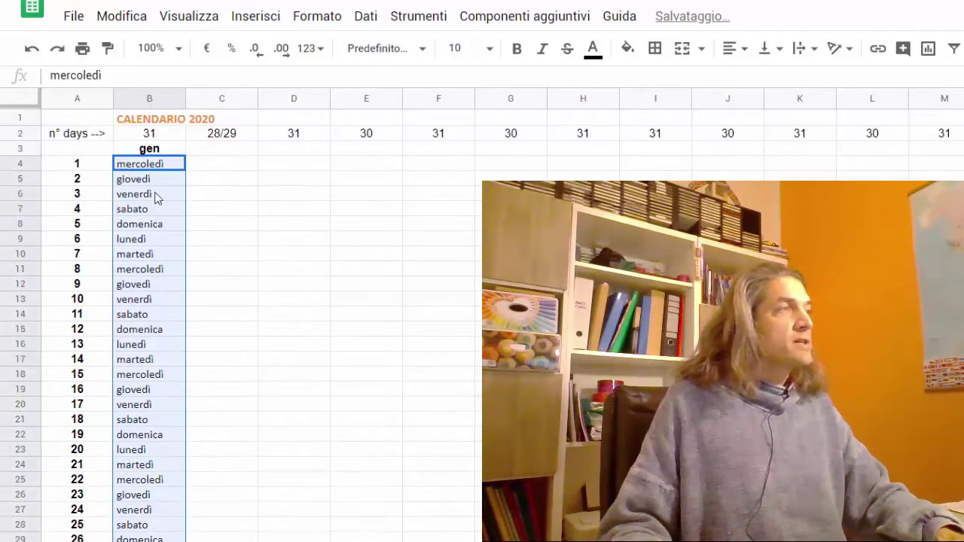
# Enter sab in C4 and fill abbreviated day names down to C15.
pyautogui.click(211, 167)
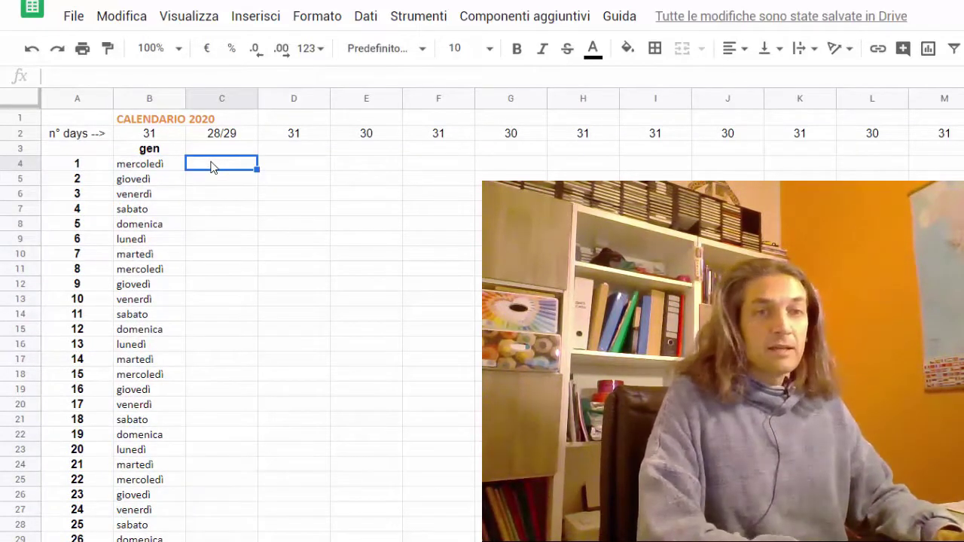
pyautogui.write('sab')
pyautogui.press('Return')
pyautogui.click(211, 167)
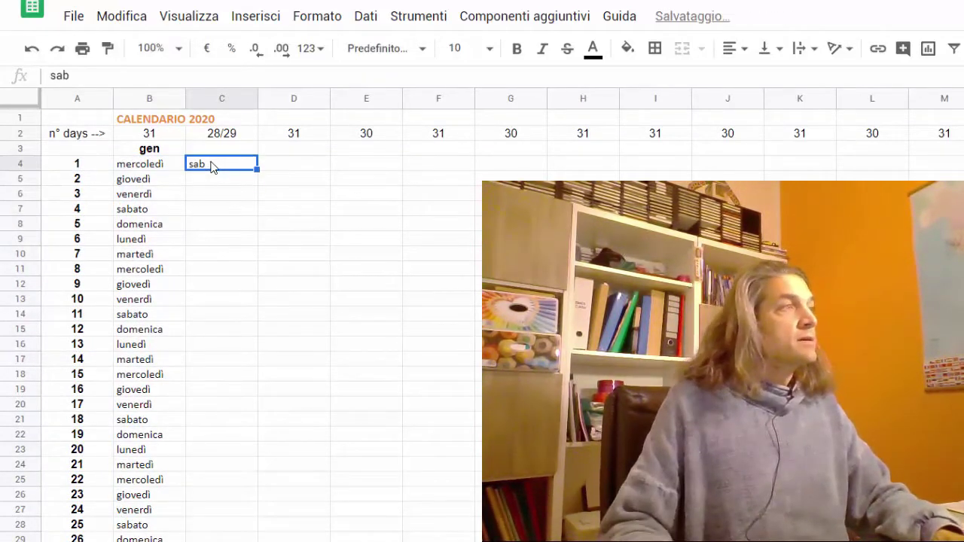
pyautogui.moveTo(262, 329); pyautogui.dragTo(269, 340)
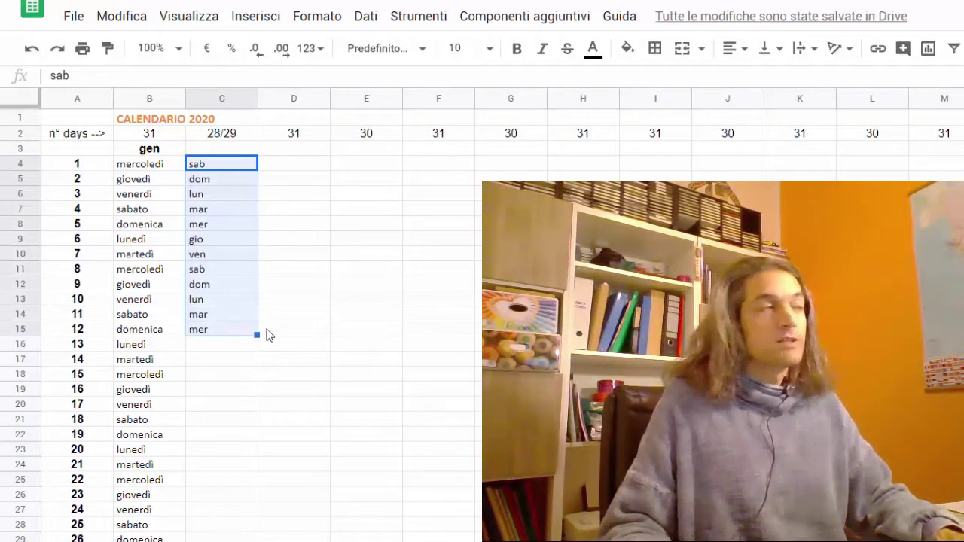
pyautogui.click(157, 153)
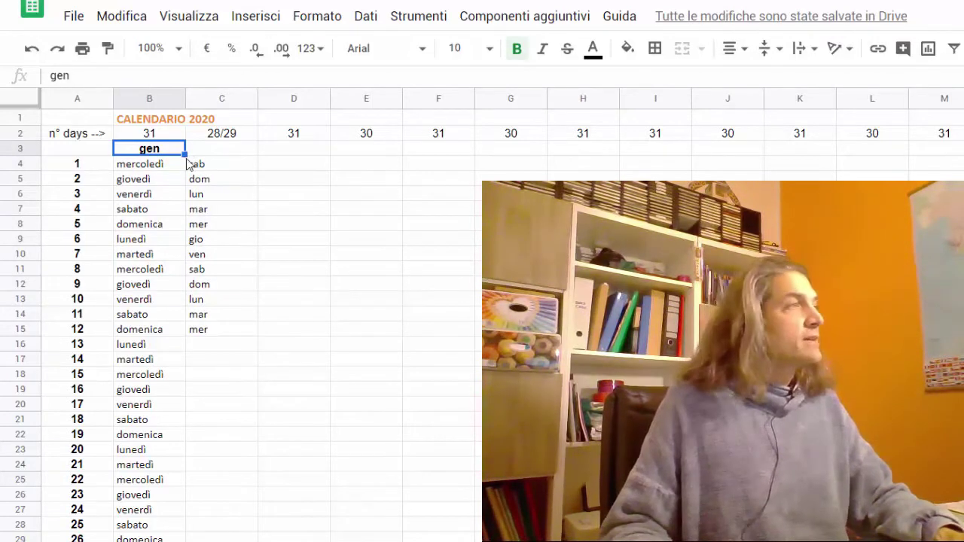
# Change B3 to gennaio and fill full month names across row 3 through dicembre in M3.
pyautogui.moveTo(185, 153); pyautogui.dragTo(648, 169)
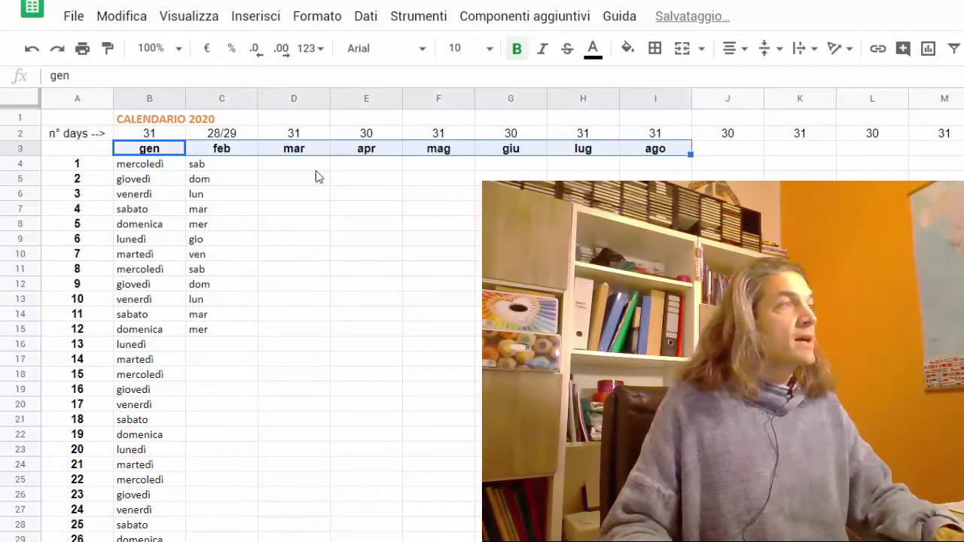
pyautogui.click(149, 152)
pyautogui.write('ge')
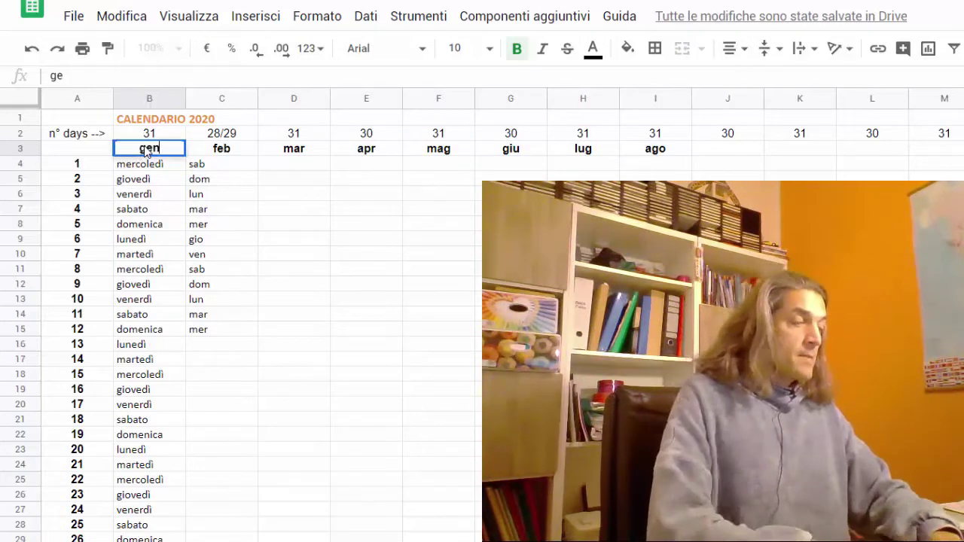
pyautogui.write('nnaio')
pyautogui.press('Return')
pyautogui.click(148, 153)
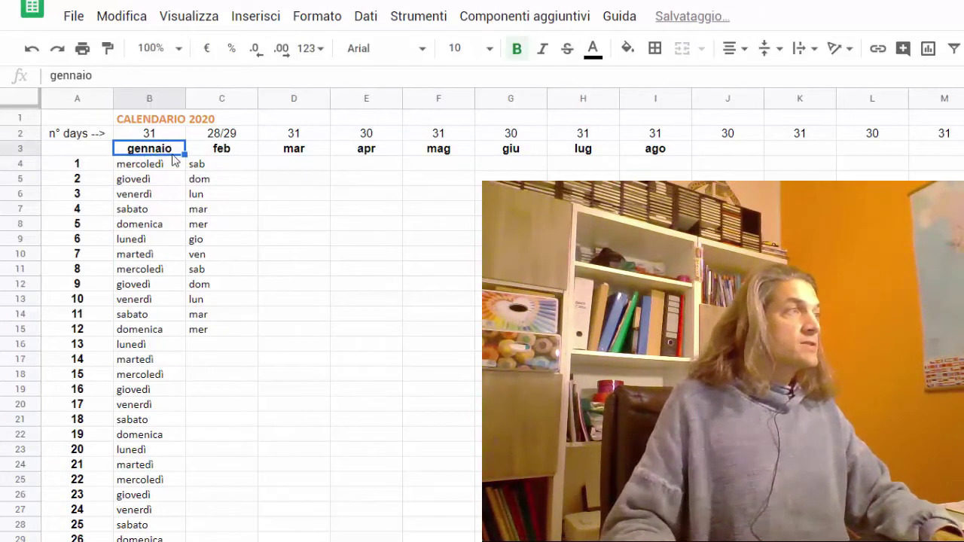
pyautogui.moveTo(471, 152); pyautogui.dragTo(941, 152)
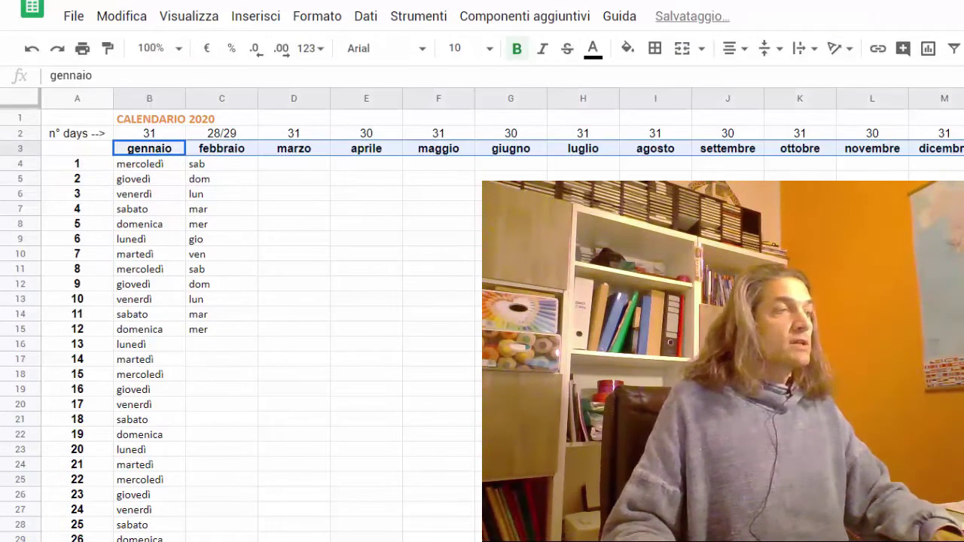
pyautogui.click(239, 330)
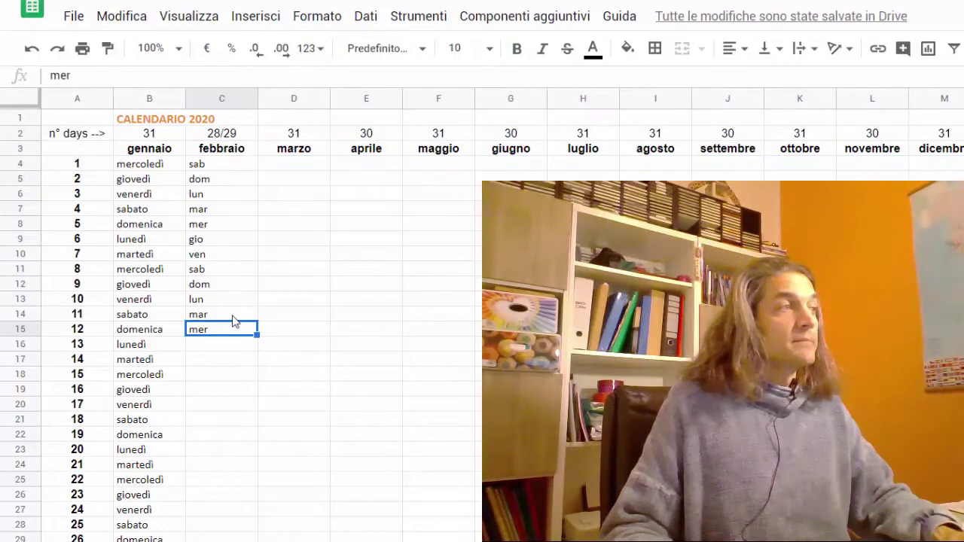
# Extend February's abbreviated days in column C down to row 35, then move to the Rif. Relativi sheet.
pyautogui.click(163, 286)
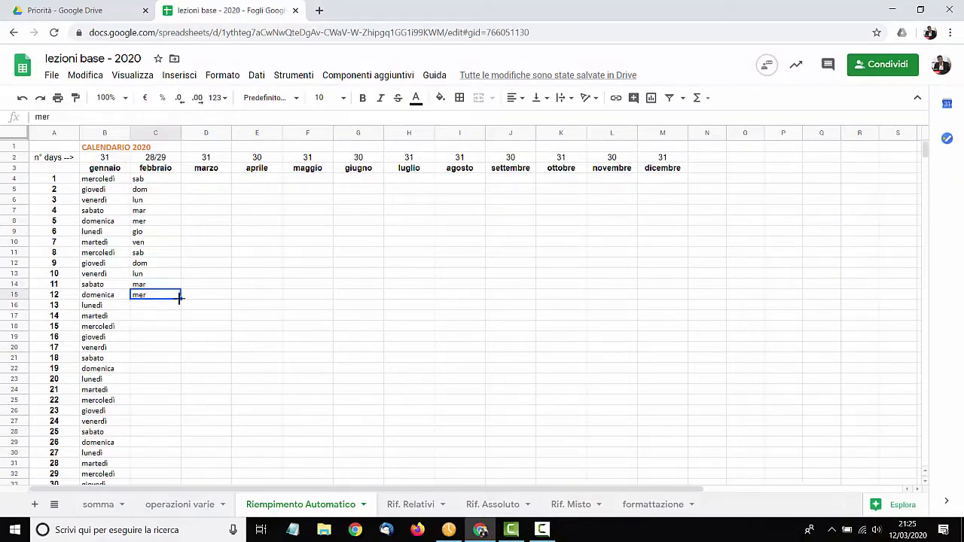
pyautogui.moveTo(180, 298); pyautogui.dragTo(179, 361)
pyautogui.moveTo(185, 496); pyautogui.dragTo(188, 497)
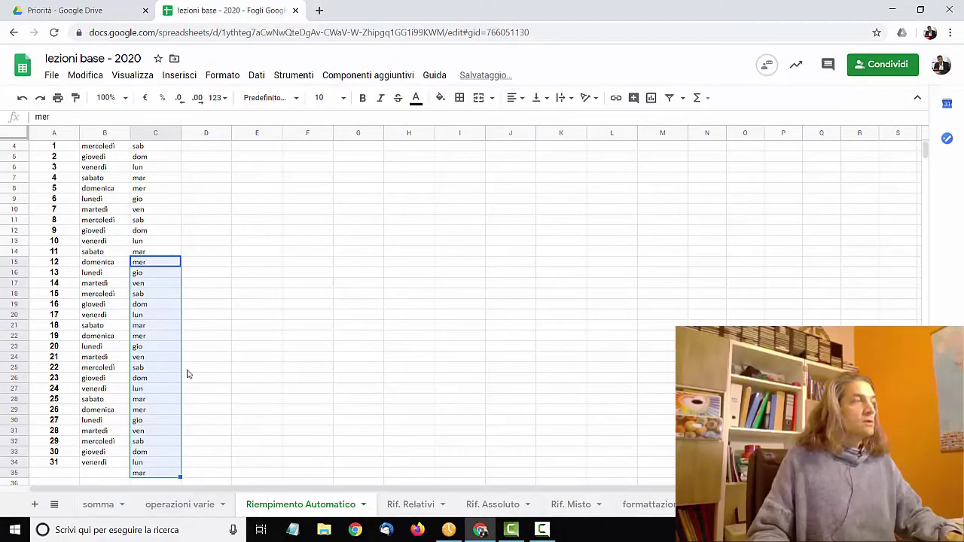
pyautogui.click(191, 335)
pyautogui.scroll(1, 192, 335)
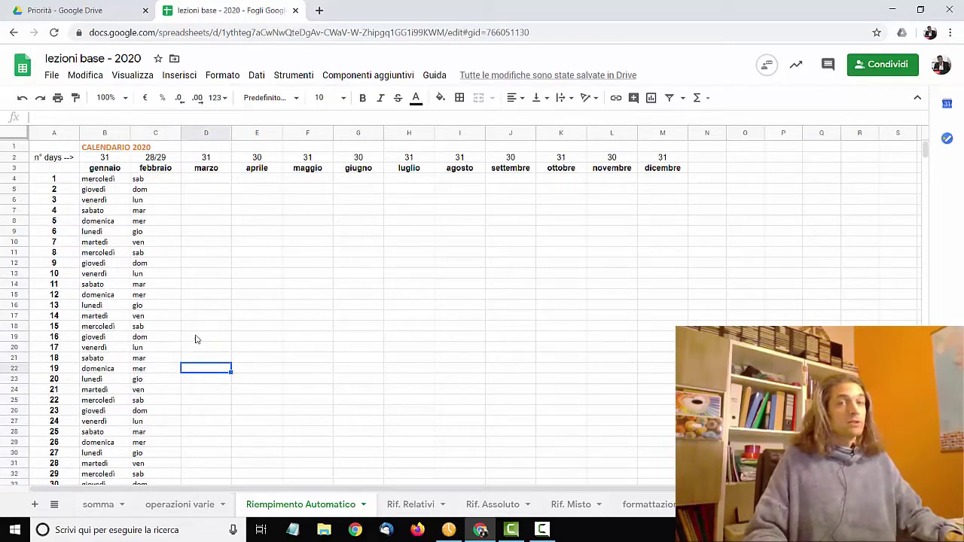
pyautogui.click(399, 506)
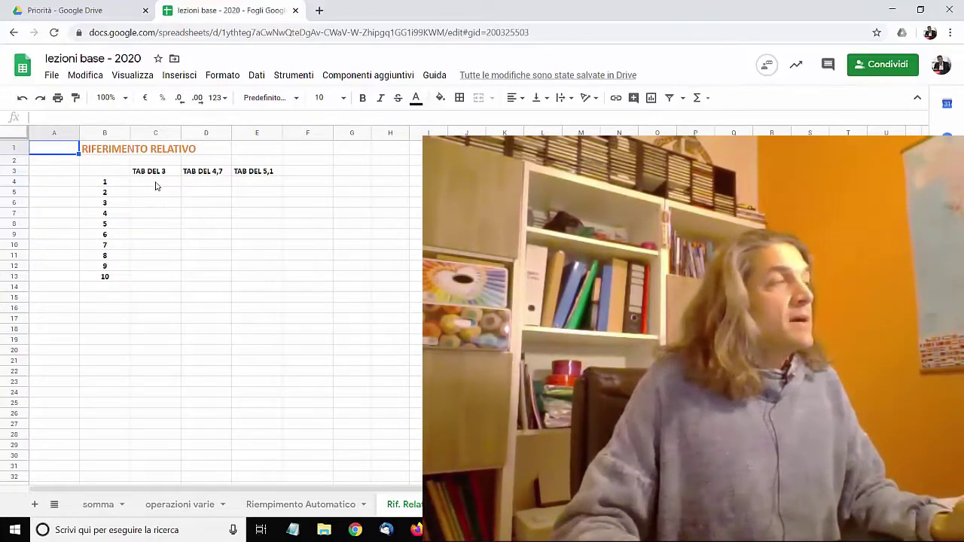
# Enter =3*B4 in C4 and fill it down to C13, giving 3 through 30.
pyautogui.click(156, 186)
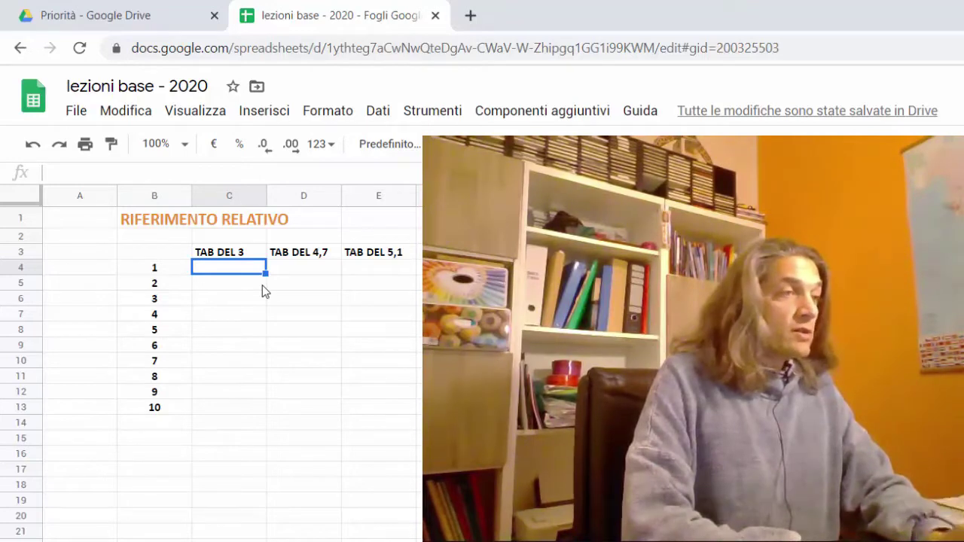
pyautogui.write('=')
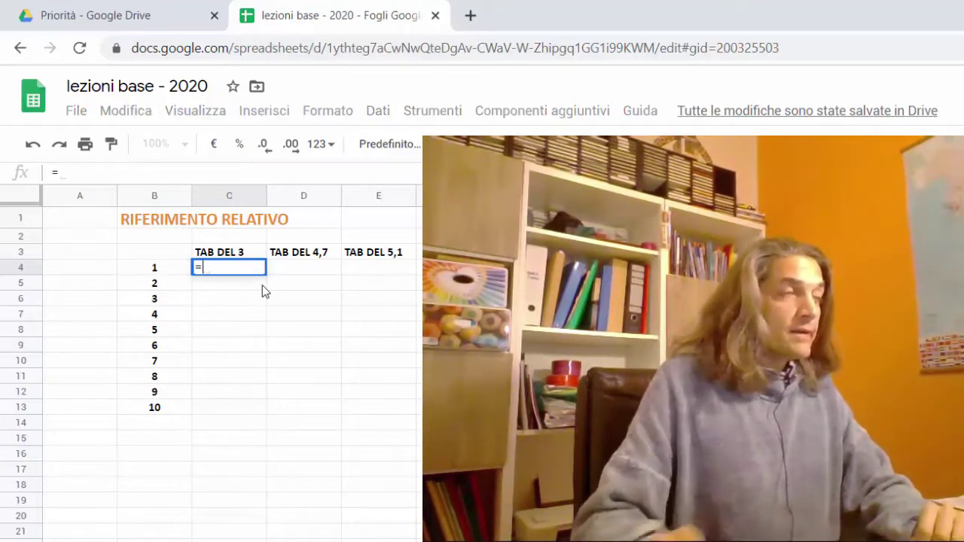
pyautogui.write('3*')
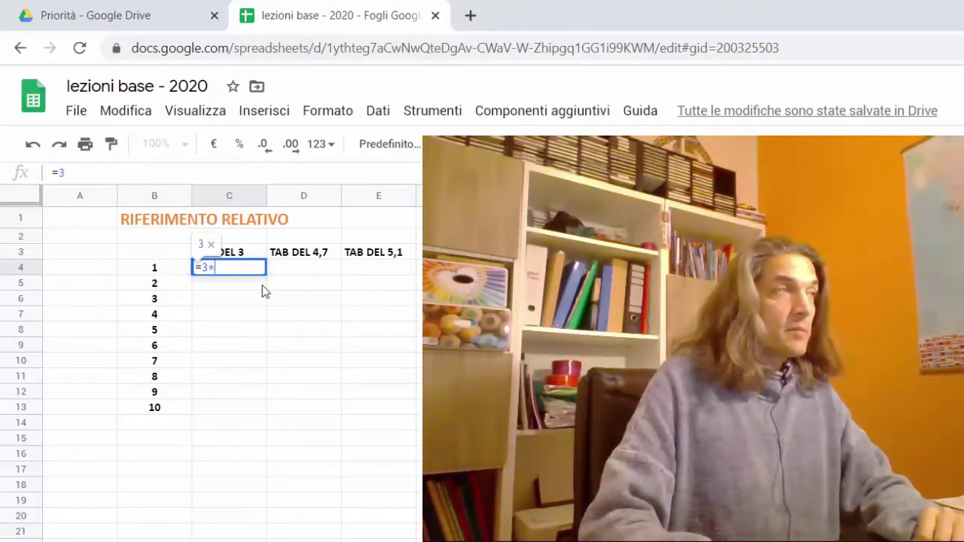
pyautogui.click(161, 274)
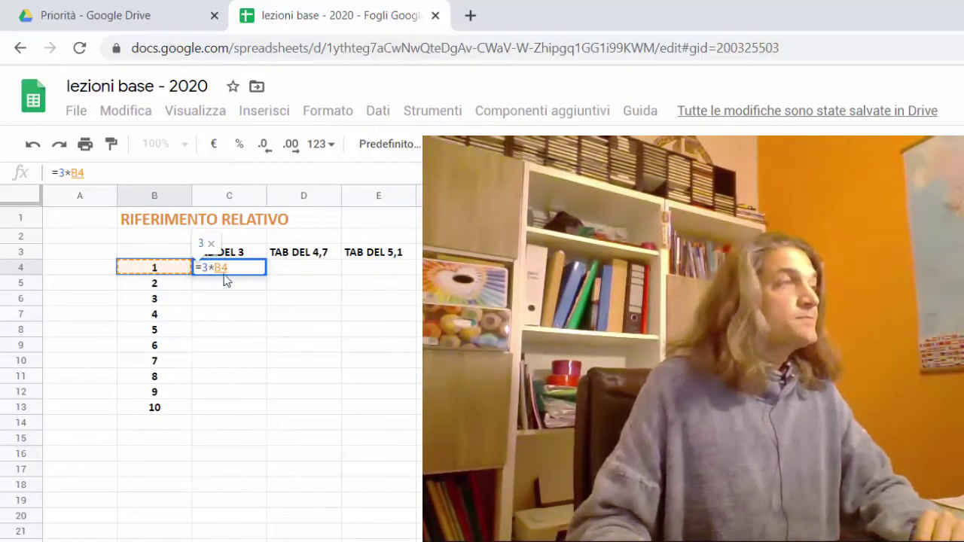
pyautogui.press('Return')
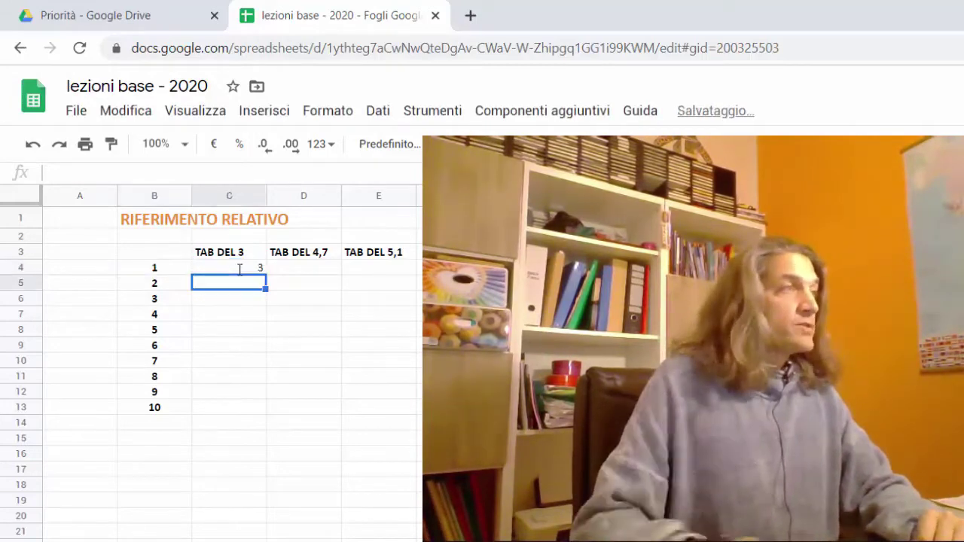
pyautogui.click(252, 271)
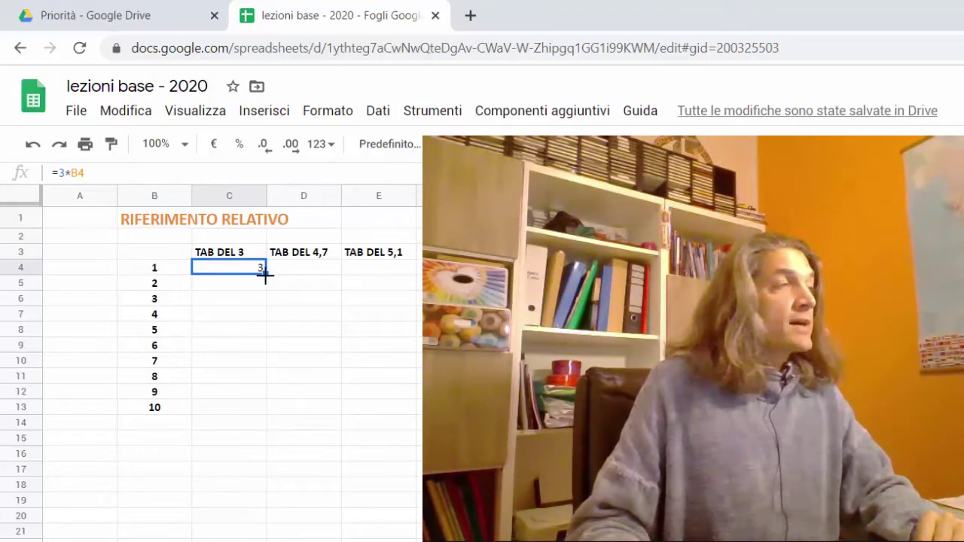
pyautogui.moveTo(263, 407); pyautogui.dragTo(264, 410)
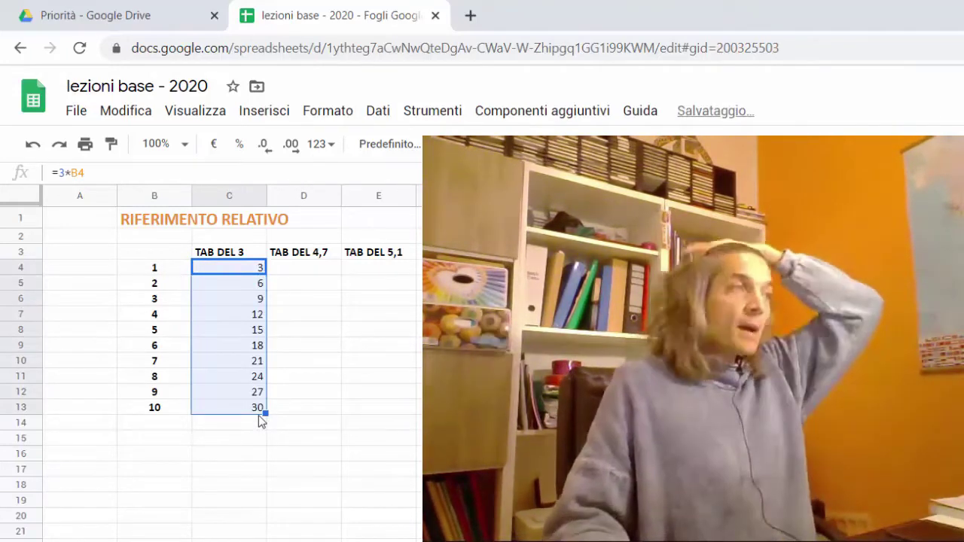
# Inspect C10's formula to confirm it references B10.
pyautogui.click(256, 365)
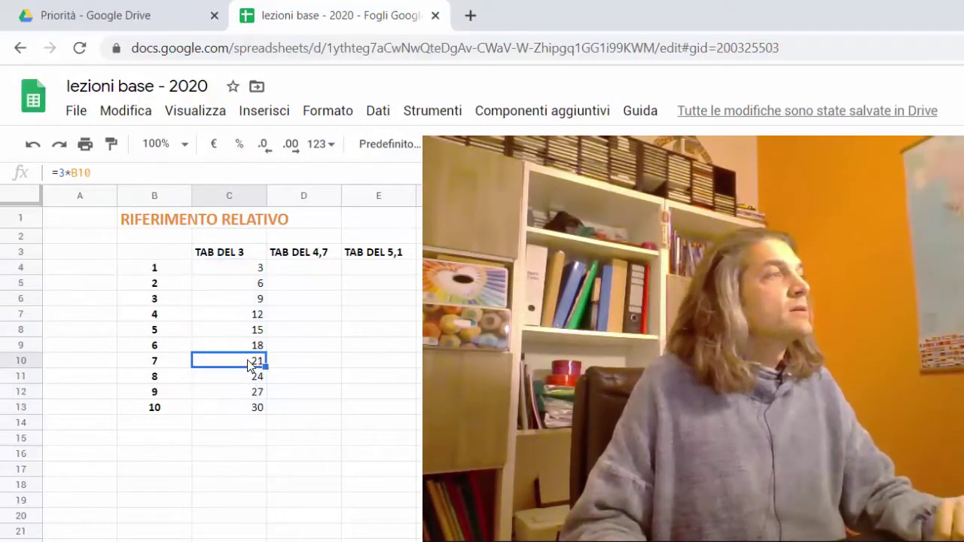
pyautogui.doubleClick(251, 365)
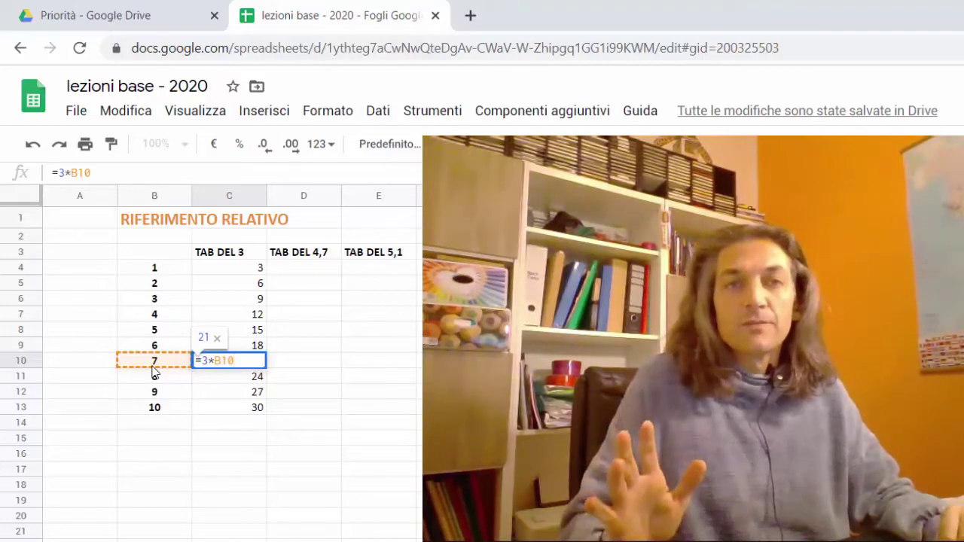
pyautogui.press('Return')
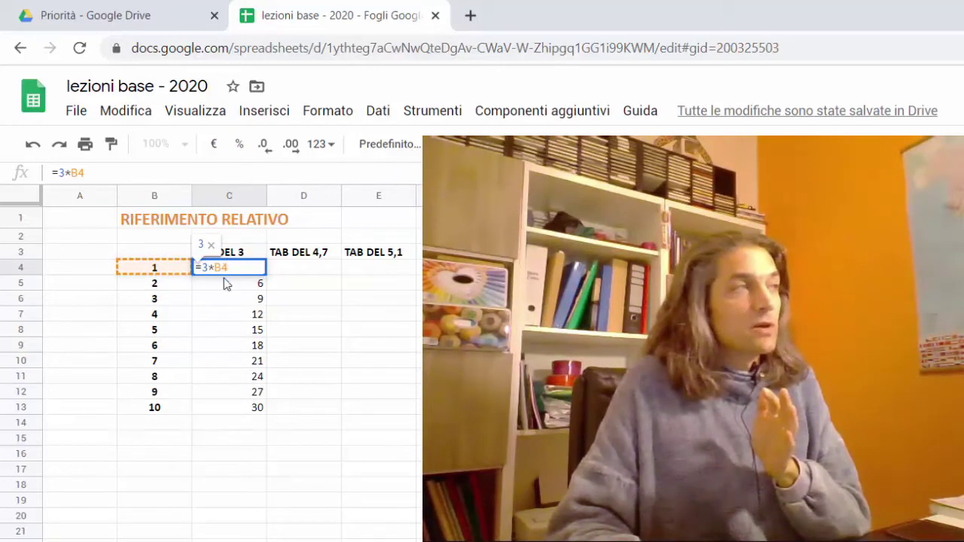
pyautogui.moveTo(228, 266)
pyautogui.mouseDown()
pyautogui.moveTo(170, 266)
pyautogui.moveTo(198, 283)
pyautogui.mouseUp()
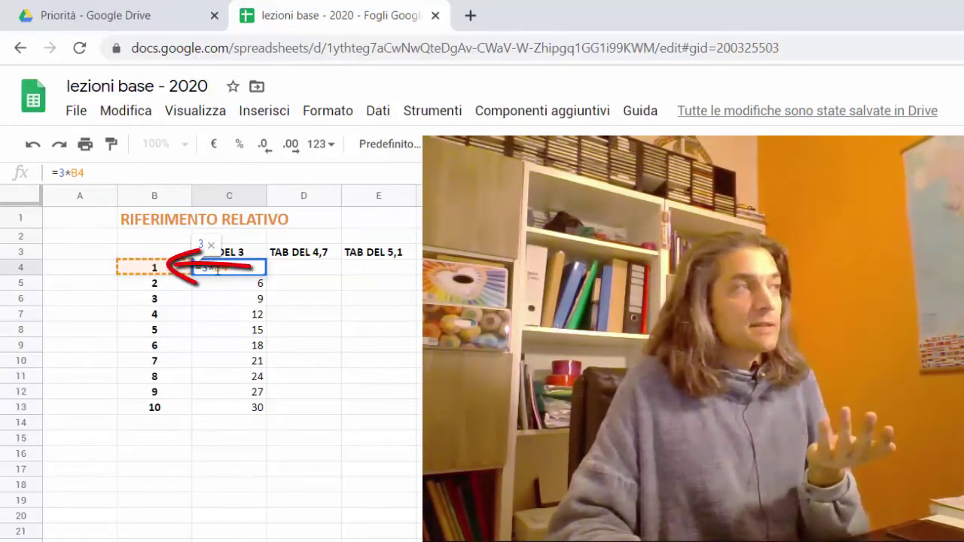
pyautogui.doubleClick(252, 361)
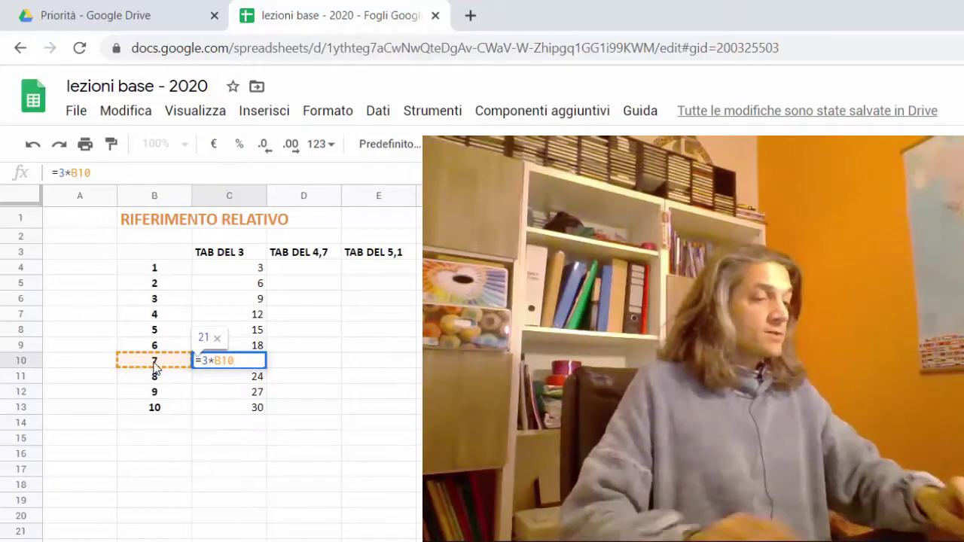
pyautogui.press('Return')
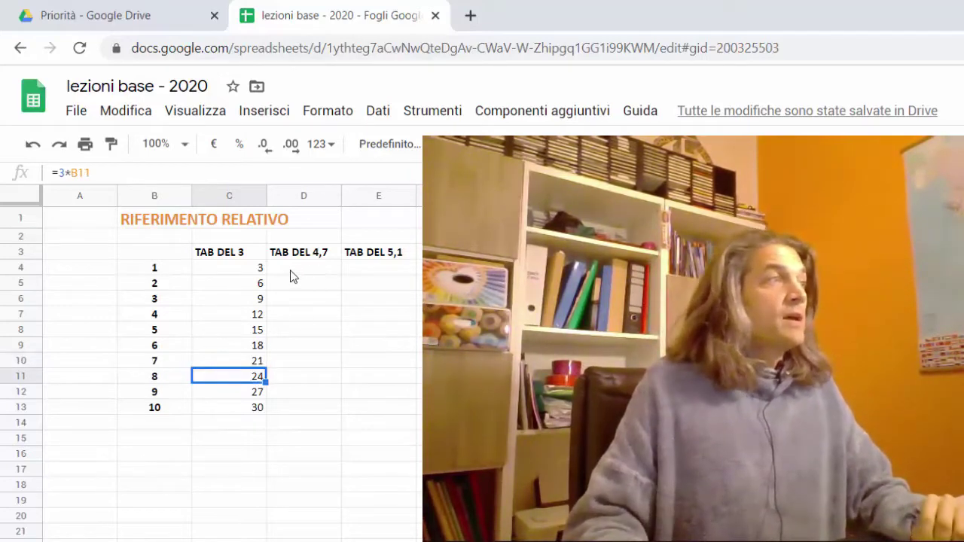
pyautogui.click(293, 269)
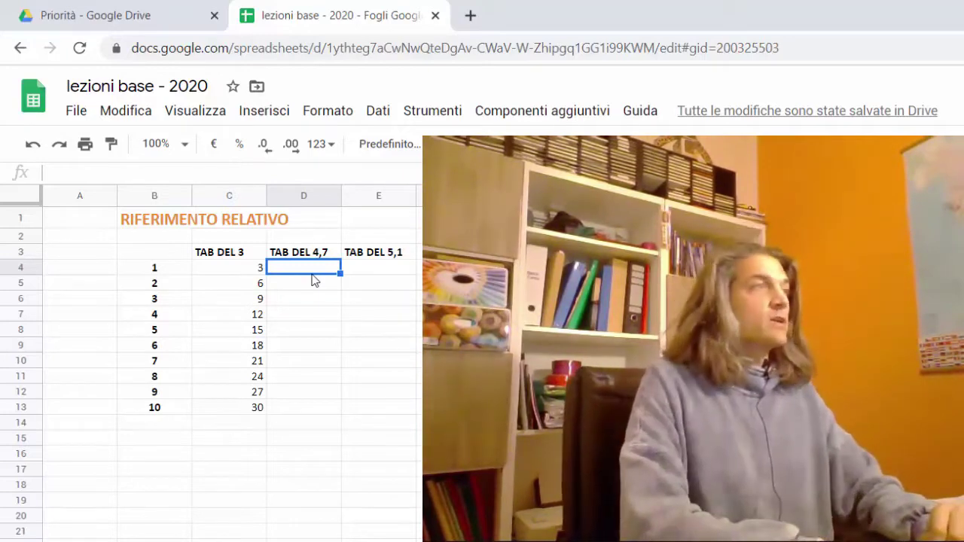
# Enter =4,7*B4 in D4, fill it down to D13, and clear the stray 0 in D14.
pyautogui.write('=4,')
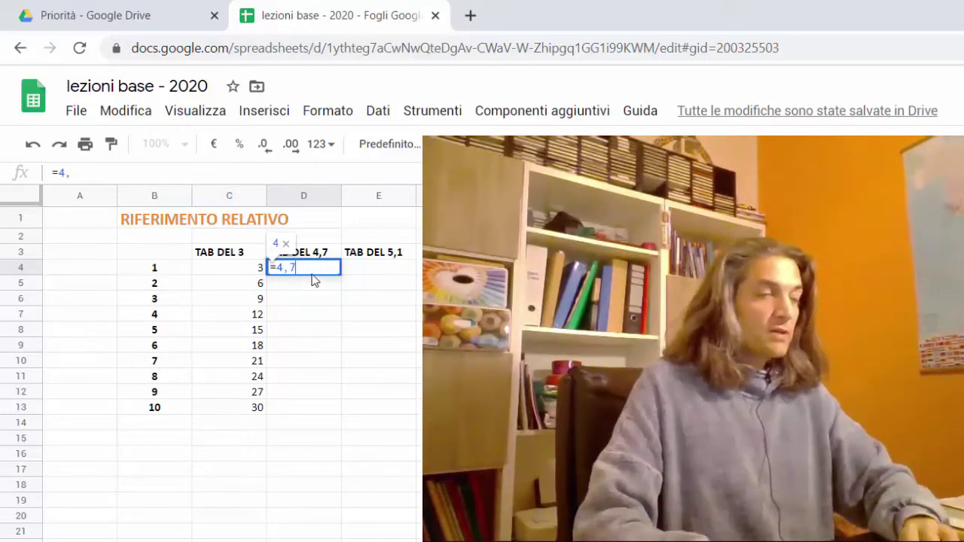
pyautogui.write('7*')
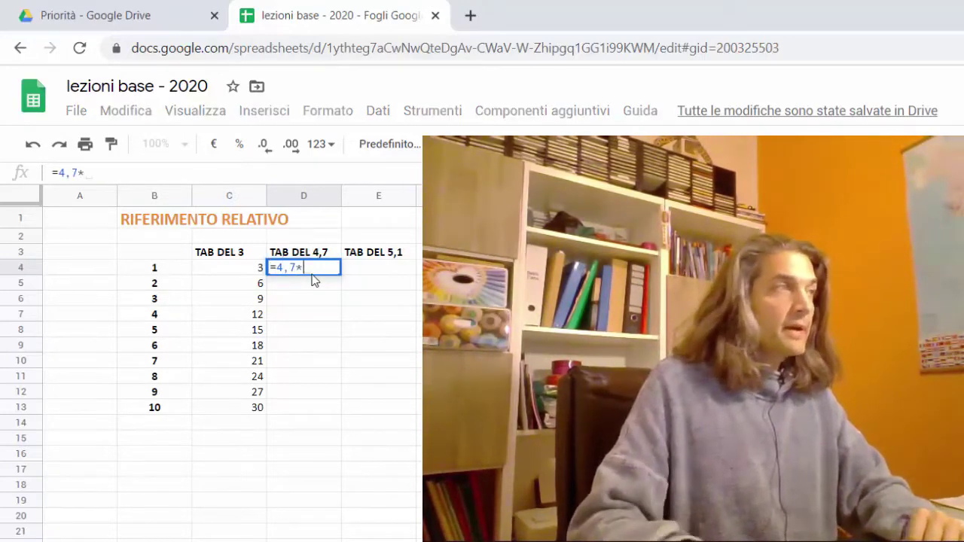
pyautogui.click(161, 271)
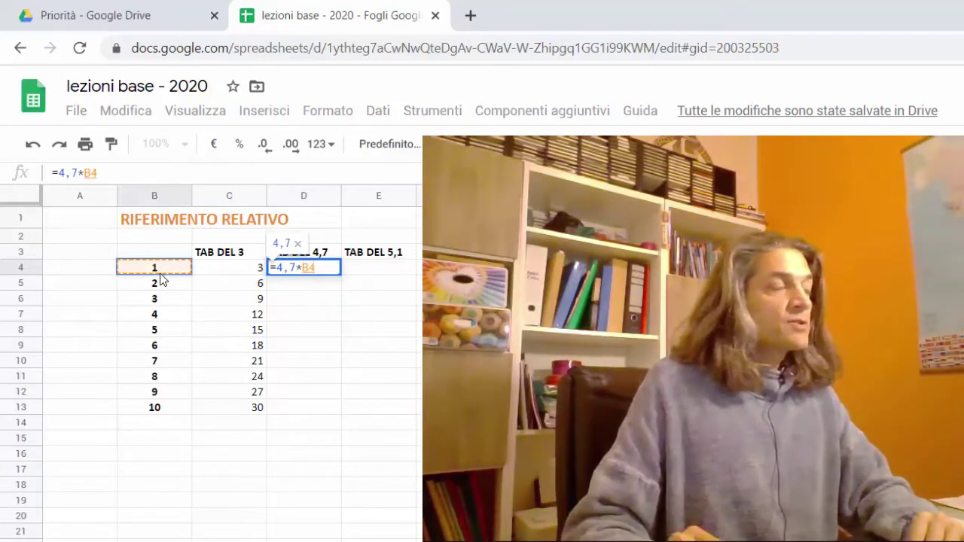
pyautogui.press('Return')
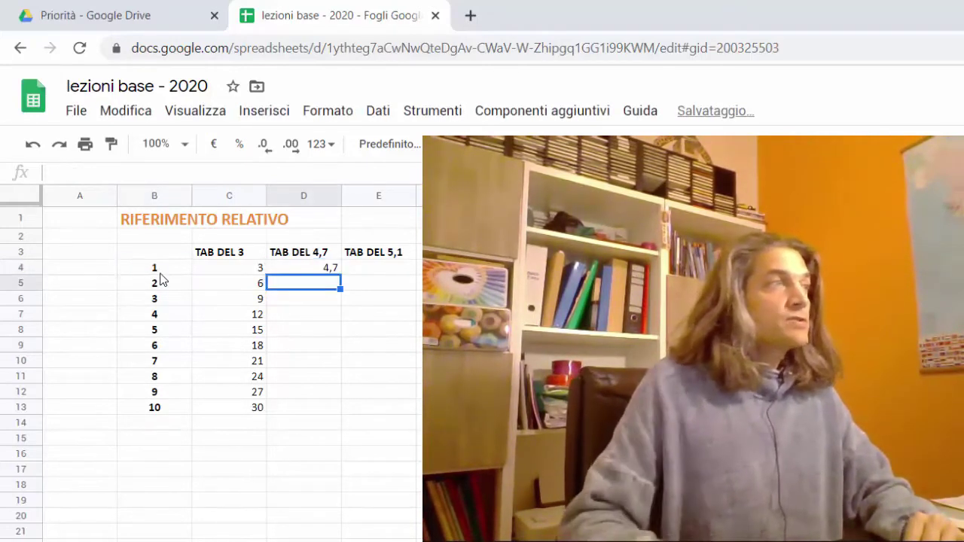
pyautogui.click(328, 273)
pyautogui.moveTo(339, 275); pyautogui.dragTo(350, 428)
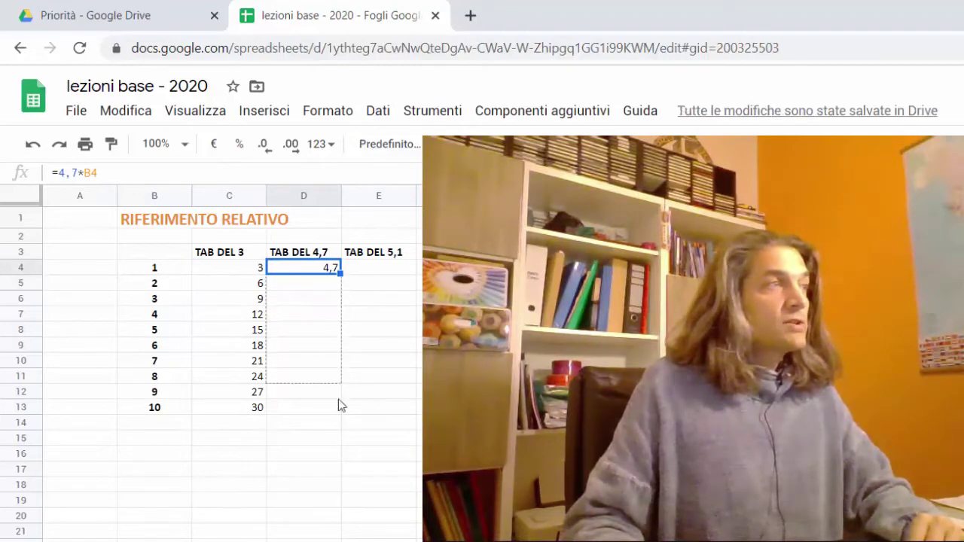
pyautogui.click(335, 422)
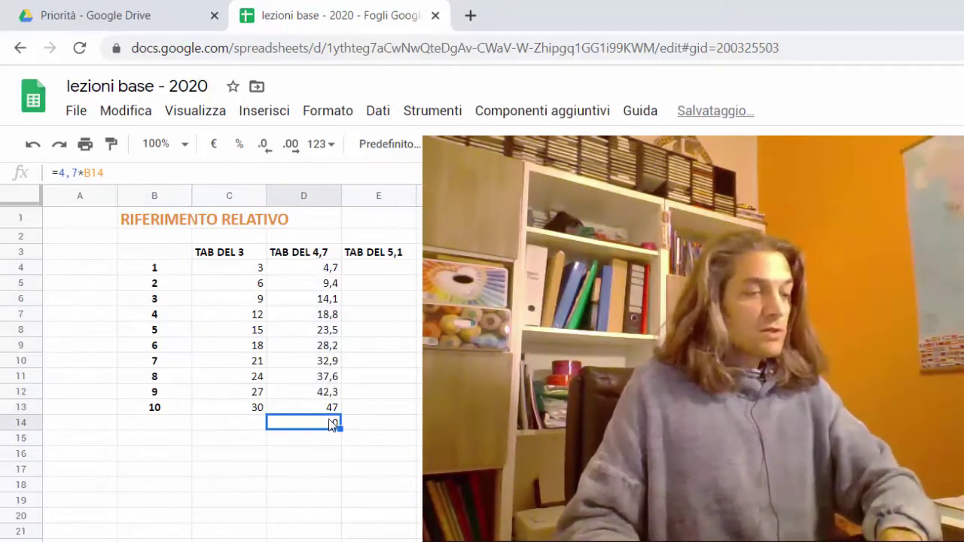
pyautogui.press('Delete')
# Check that the D8 and D12 formulas reference B8 and B12.
pyautogui.click(327, 330)
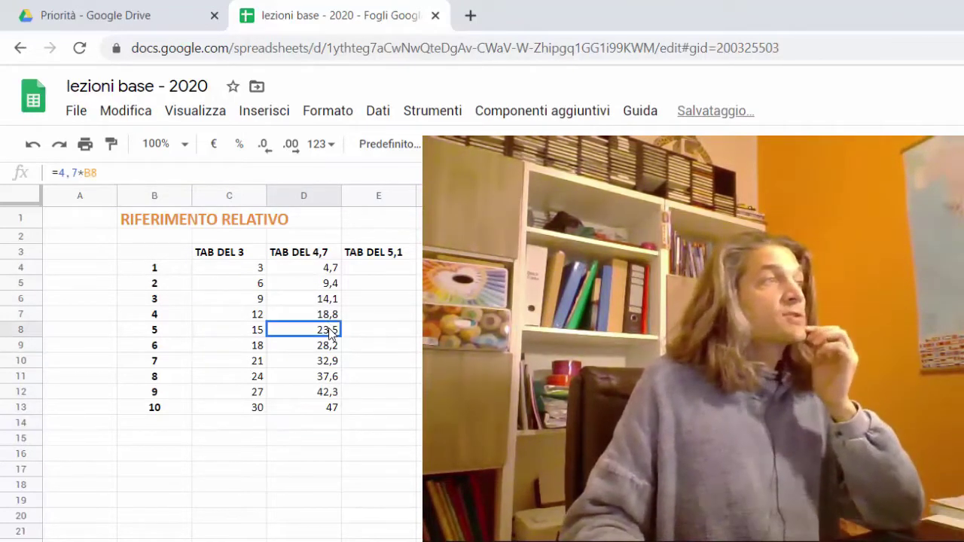
pyautogui.doubleClick(327, 330)
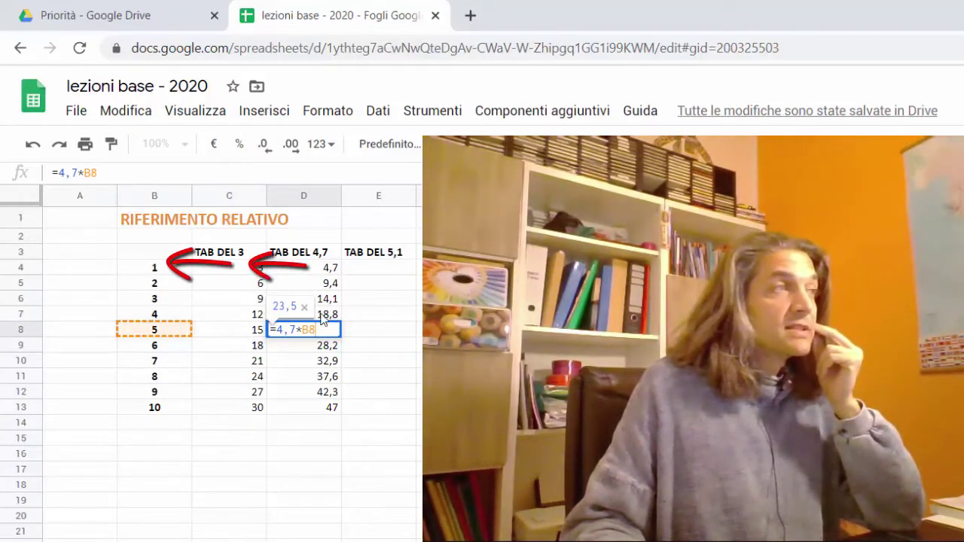
pyautogui.press('Return')
pyautogui.click(331, 269)
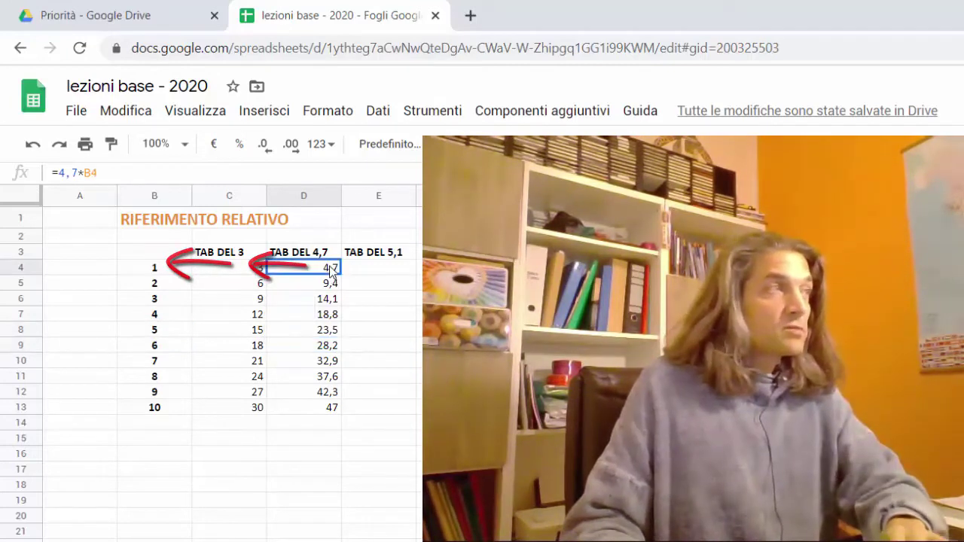
pyautogui.doubleClick(314, 392)
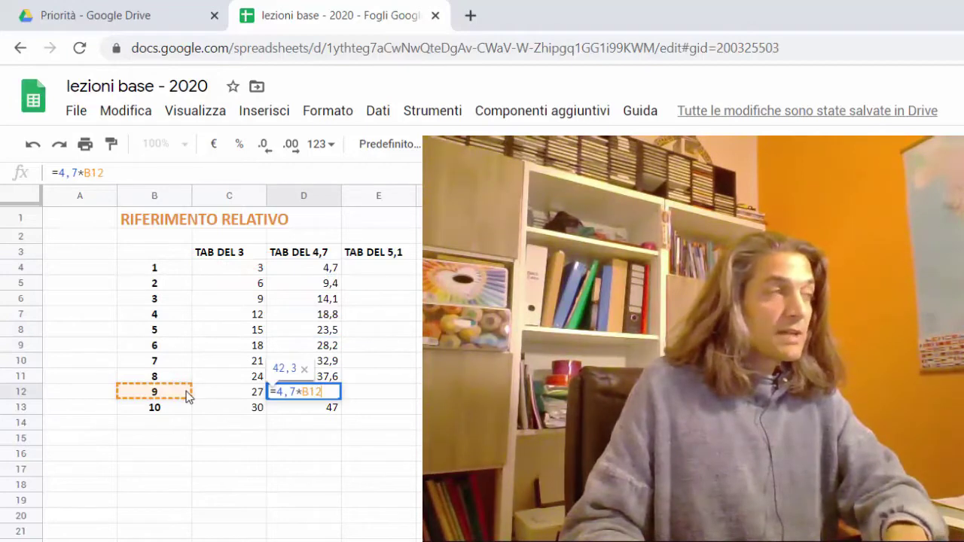
pyautogui.press('Return')
pyautogui.click(373, 268)
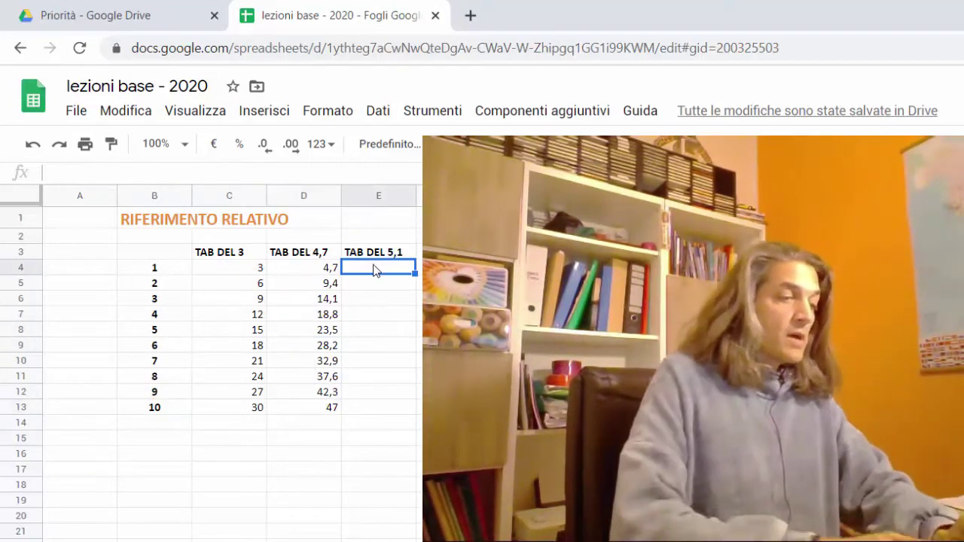
# Enter =5,1*B4 in E4 and fill it down to E13, giving 5,1 through 51.
pyautogui.write('=5,')
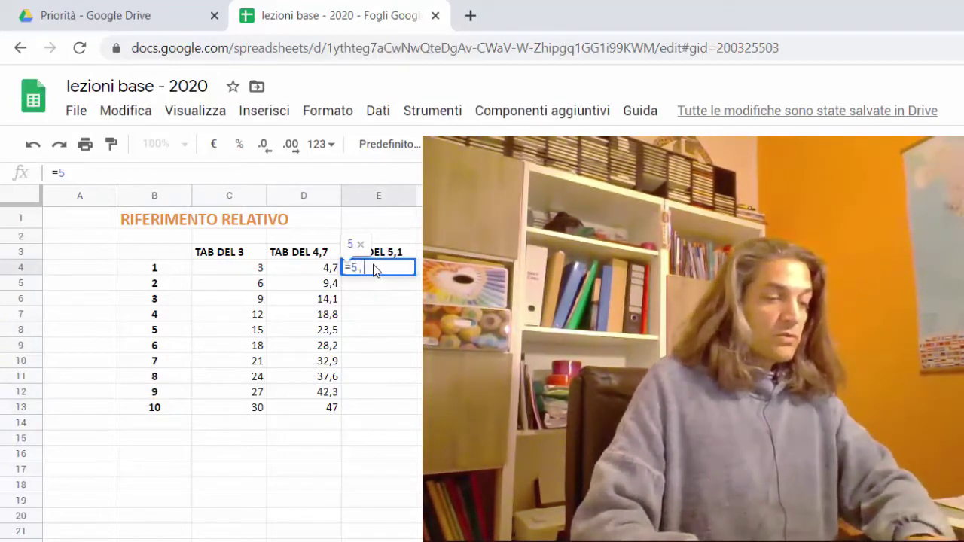
pyautogui.write('1*')
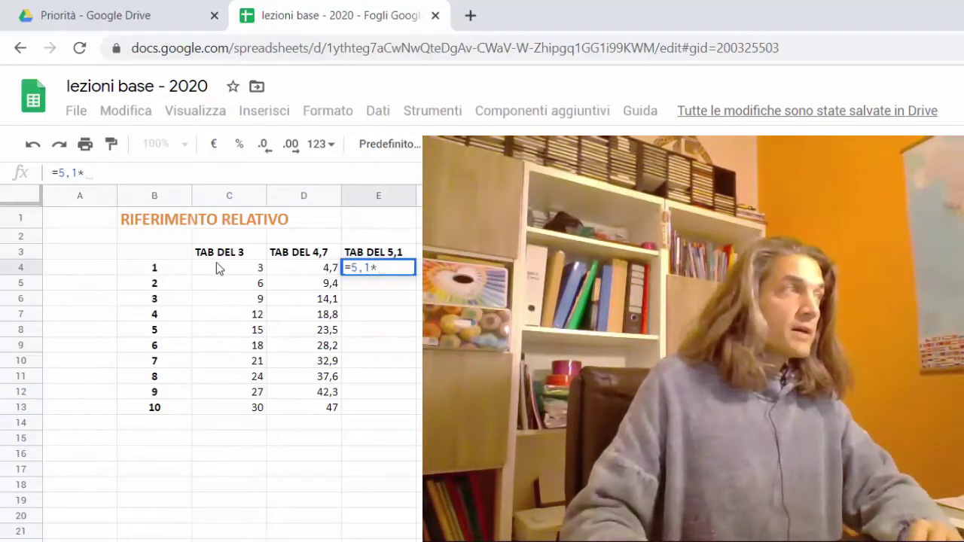
pyautogui.click(163, 270)
pyautogui.press('Return')
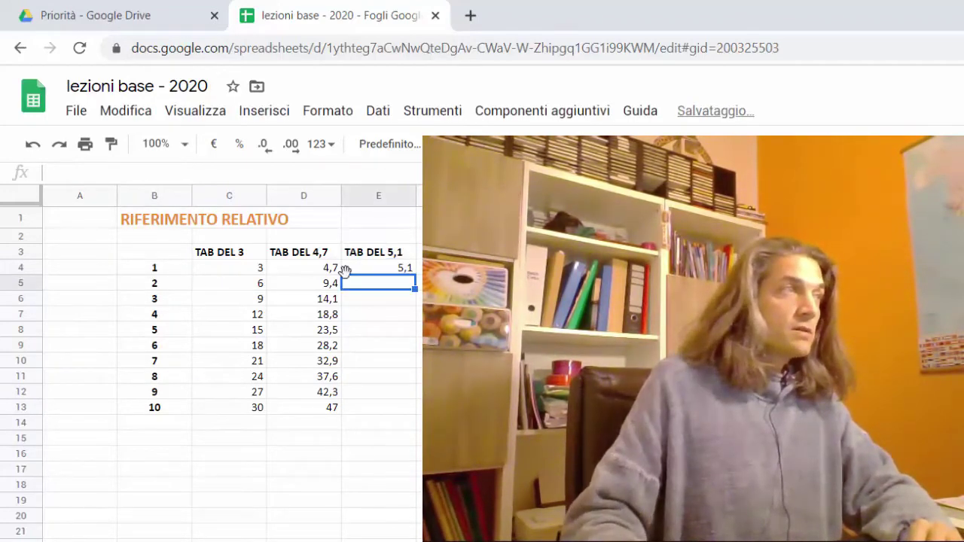
pyautogui.click(365, 275)
pyautogui.moveTo(416, 270); pyautogui.dragTo(433, 360)
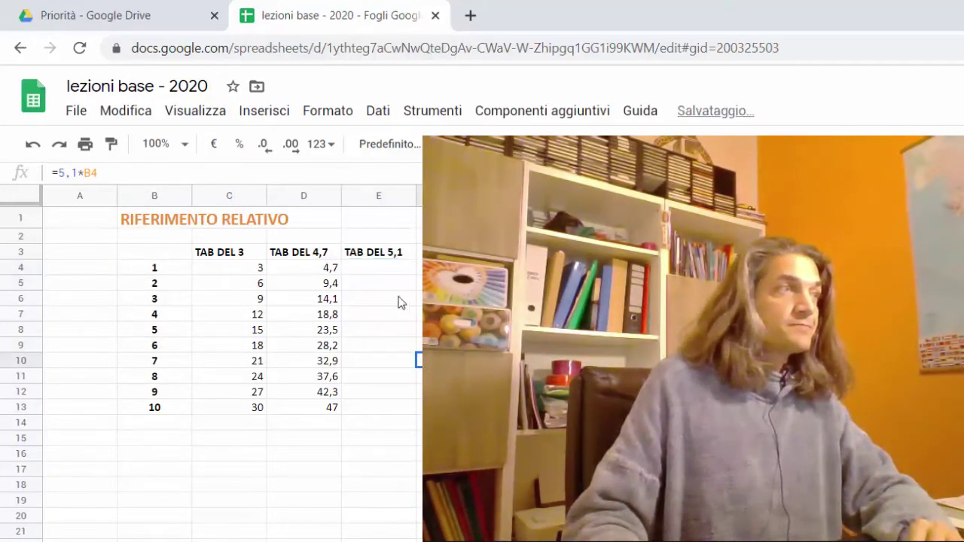
pyautogui.click(406, 273)
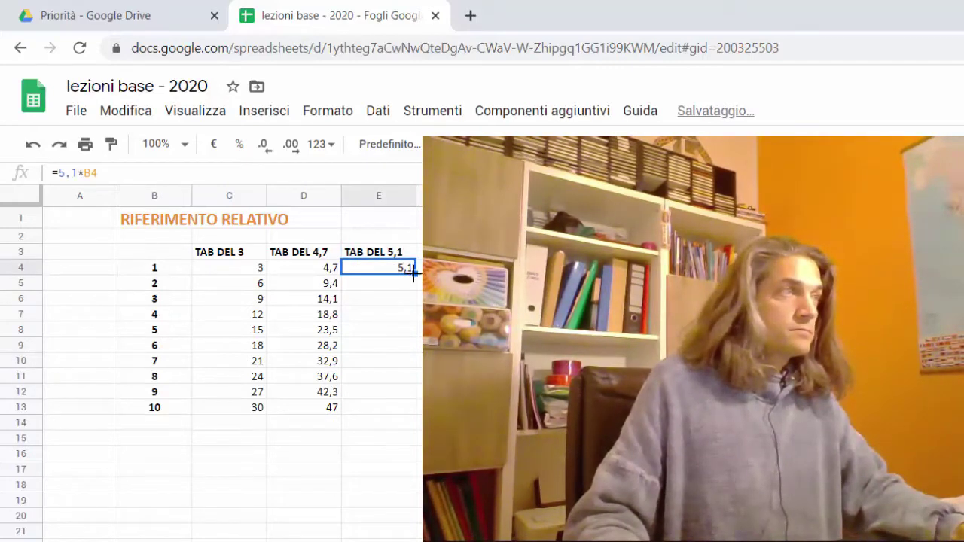
pyautogui.moveTo(415, 407); pyautogui.dragTo(412, 408)
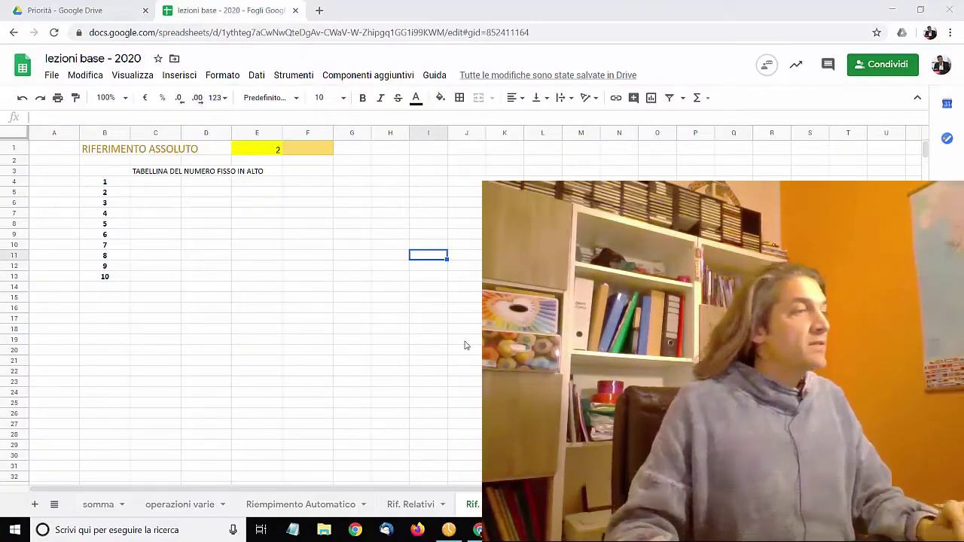
# On the RIFERIMENTO ASSOLUTO sheet, point out B4, B5 and the yellow fixed value 2 in E1.
pyautogui.click(239, 289)
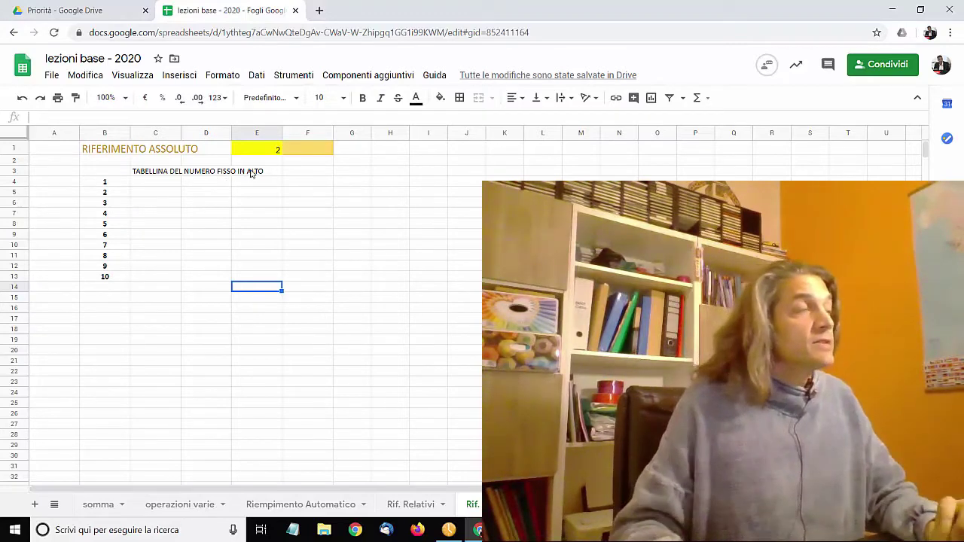
pyautogui.click(110, 185)
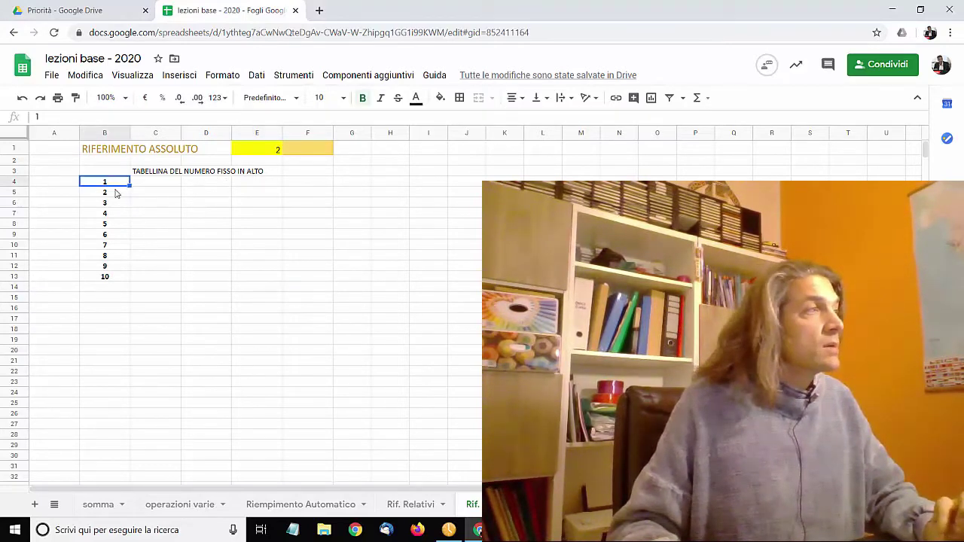
pyautogui.click(115, 193)
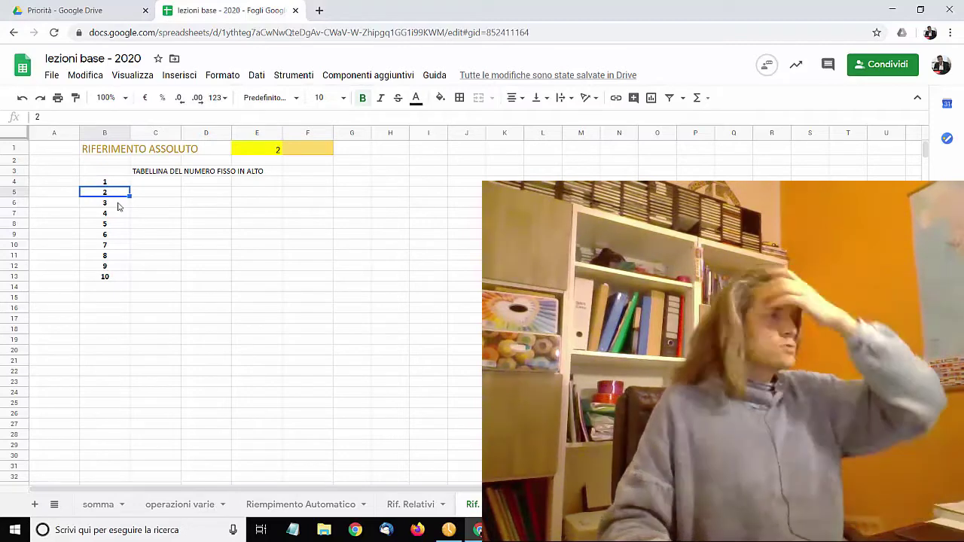
pyautogui.click(269, 151)
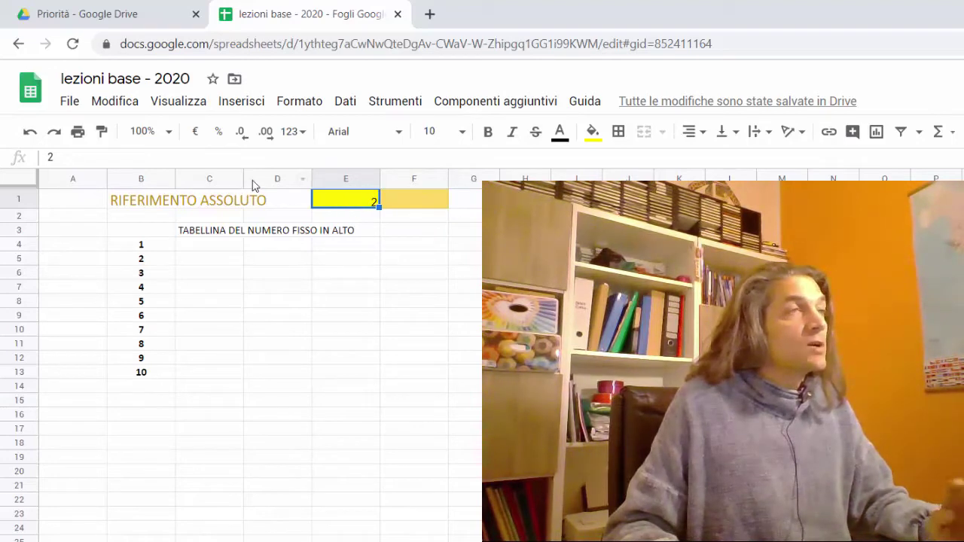
# Format E1 as euro currency and enter =E1*B4 in C4, showing € 2,00.
pyautogui.click(198, 133)
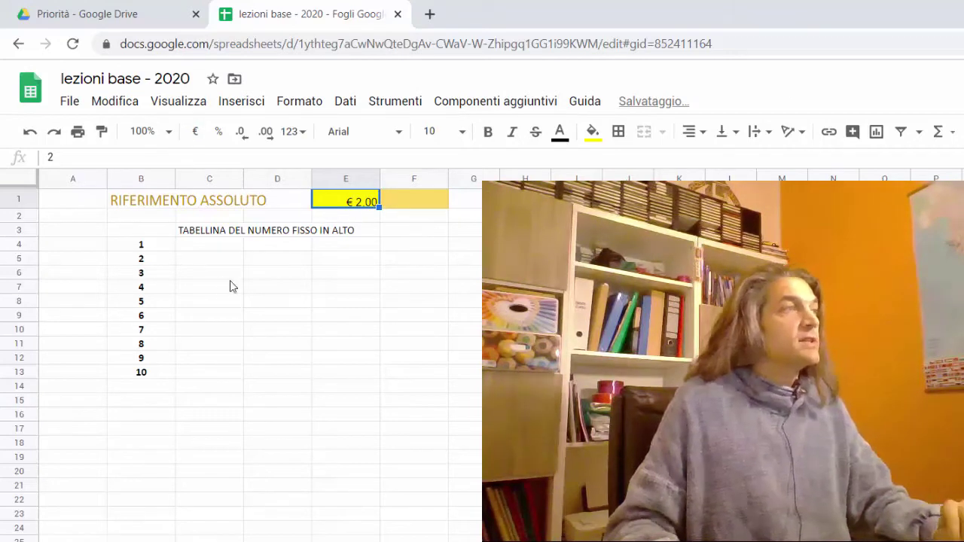
pyautogui.click(161, 248)
pyautogui.click(211, 254)
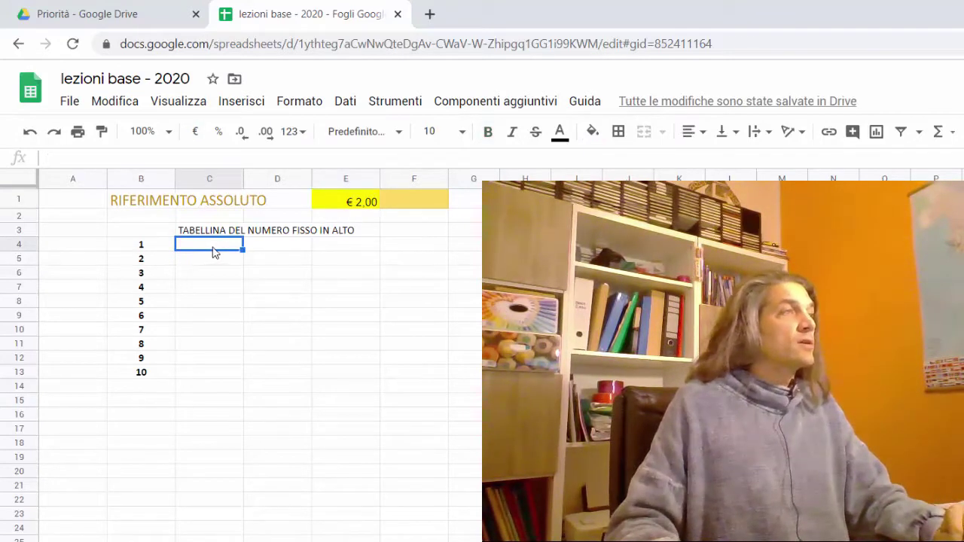
pyautogui.write('=')
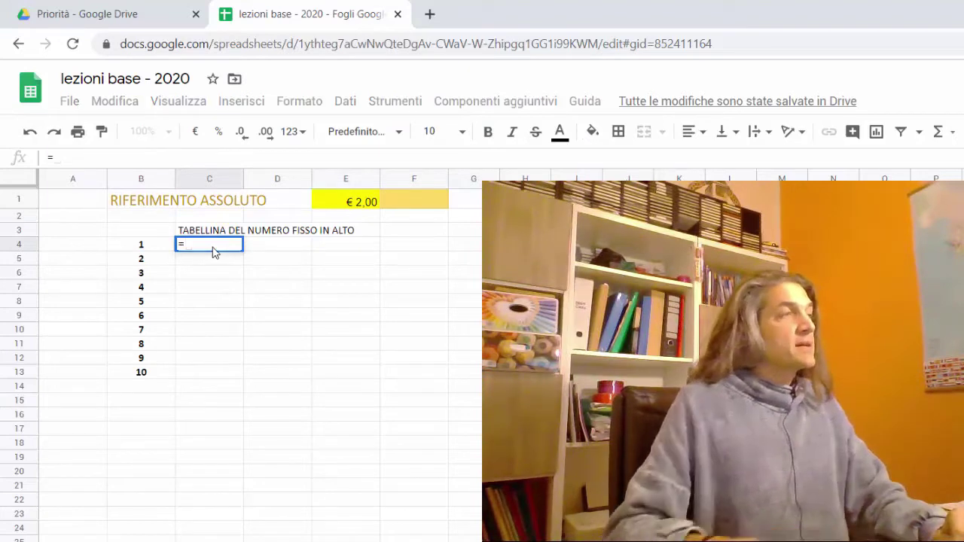
pyautogui.click(360, 208)
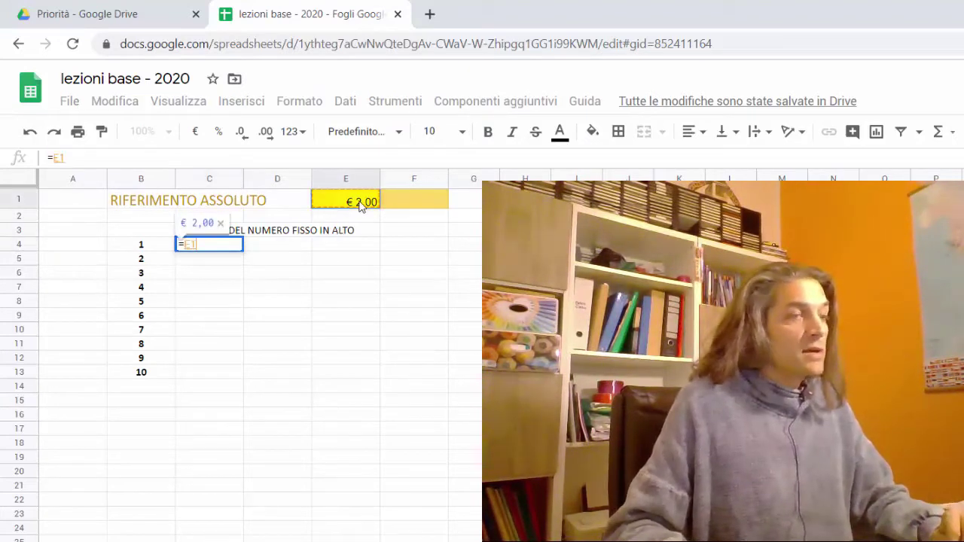
pyautogui.write('*')
pyautogui.press('BackSpace')
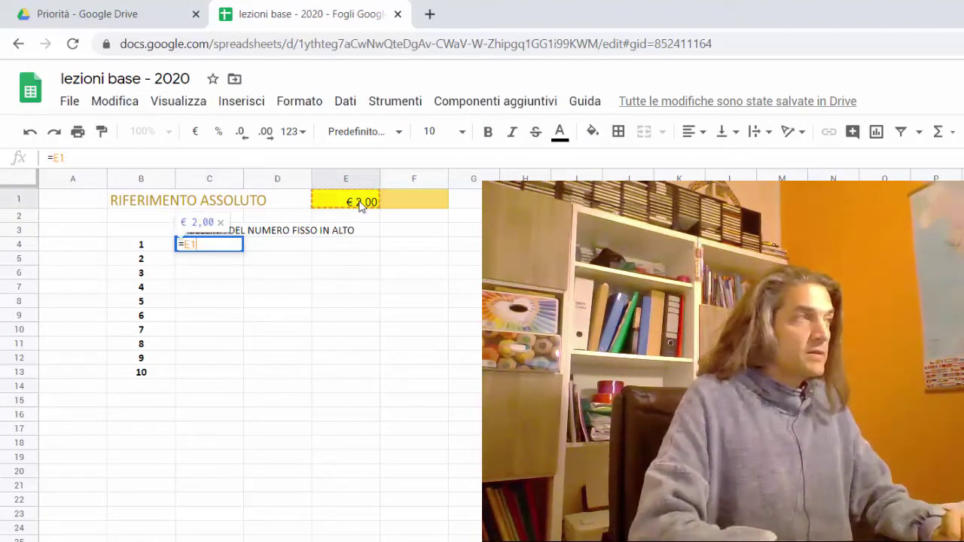
pyautogui.press('BackSpace')
pyautogui.press('BackSpace')
pyautogui.write('2*')
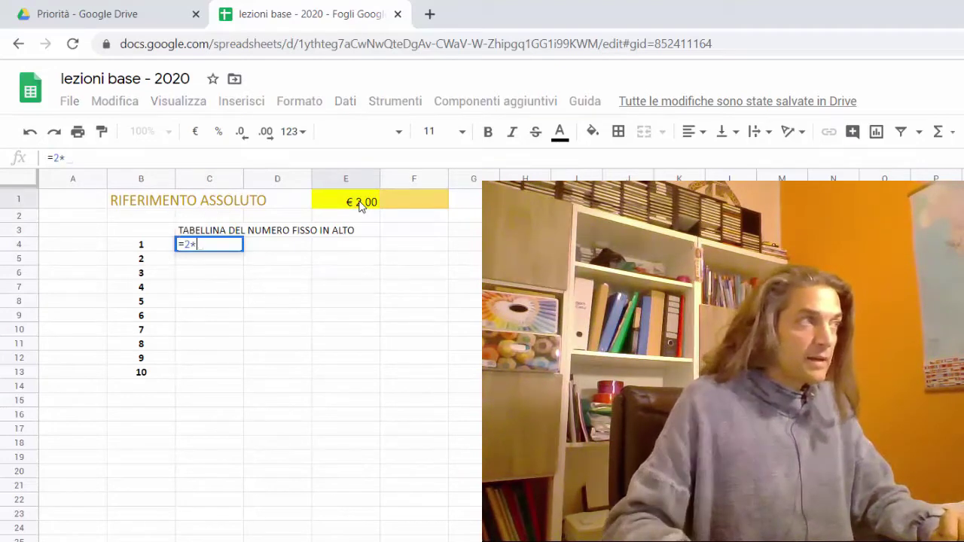
pyautogui.click(143, 249)
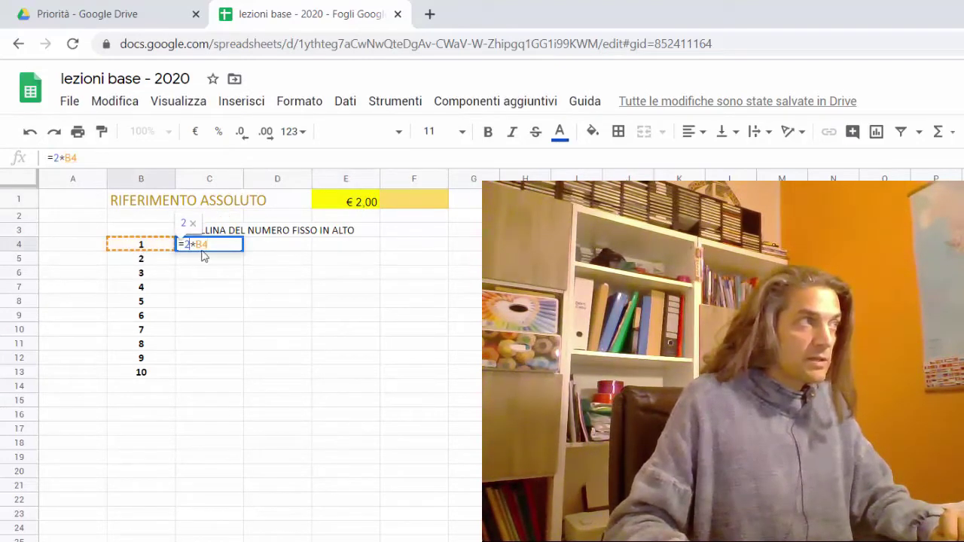
pyautogui.press('BackSpace')
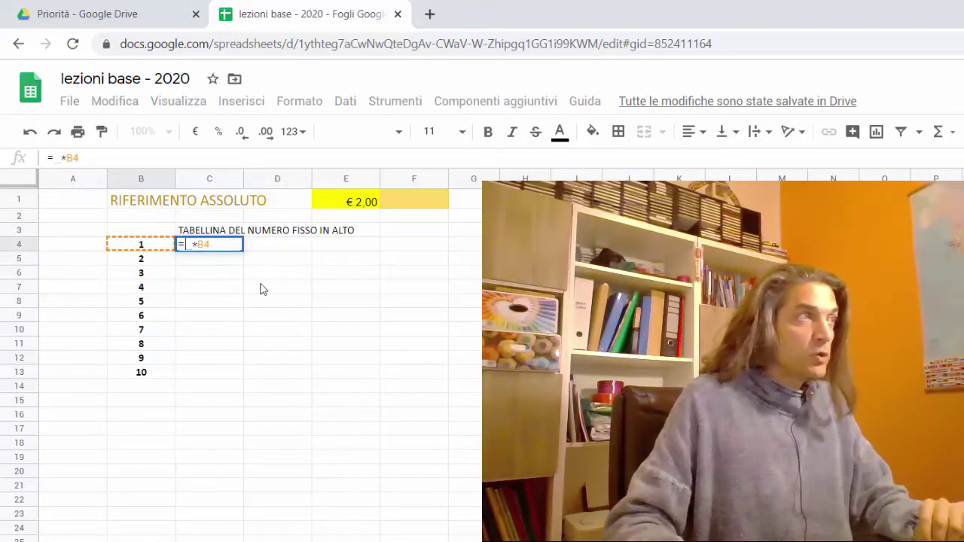
pyautogui.click(358, 205)
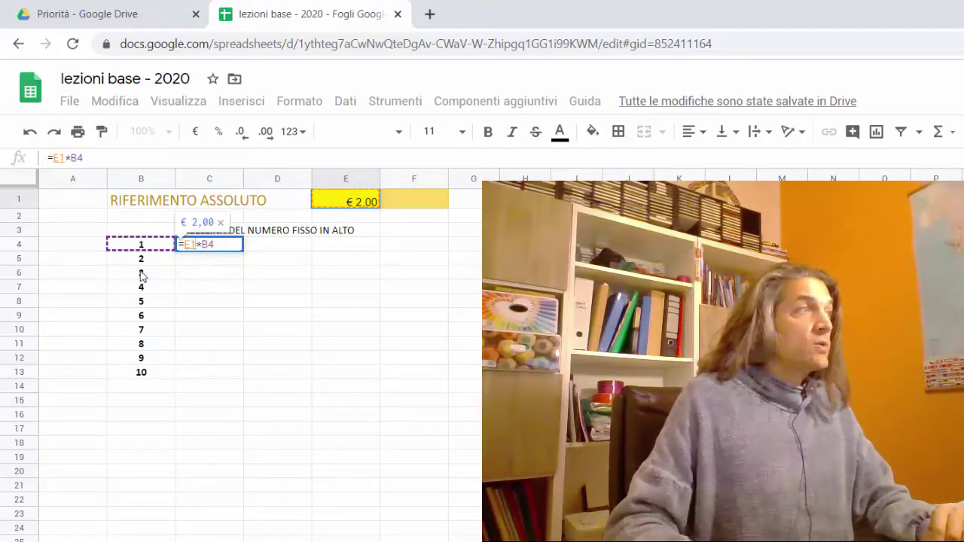
pyautogui.press('Return')
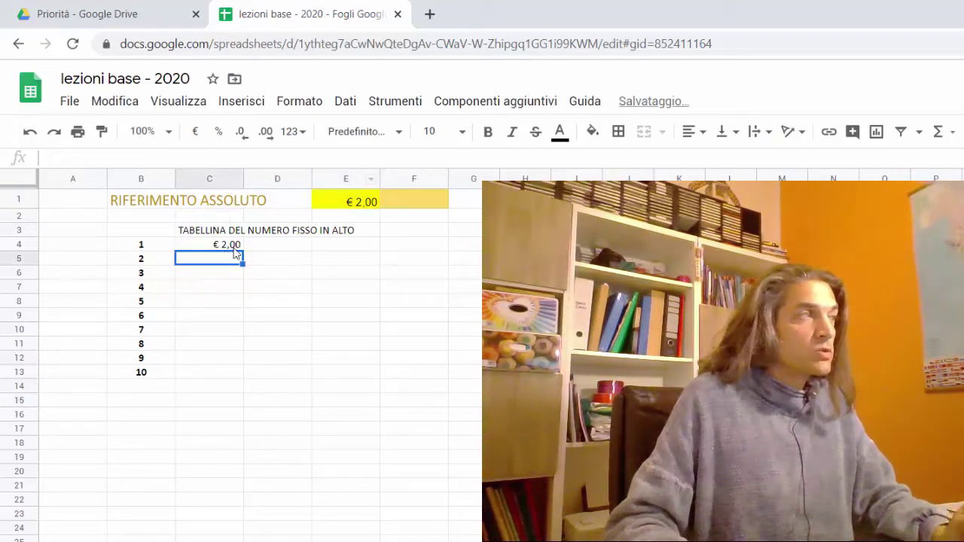
pyautogui.click(234, 248)
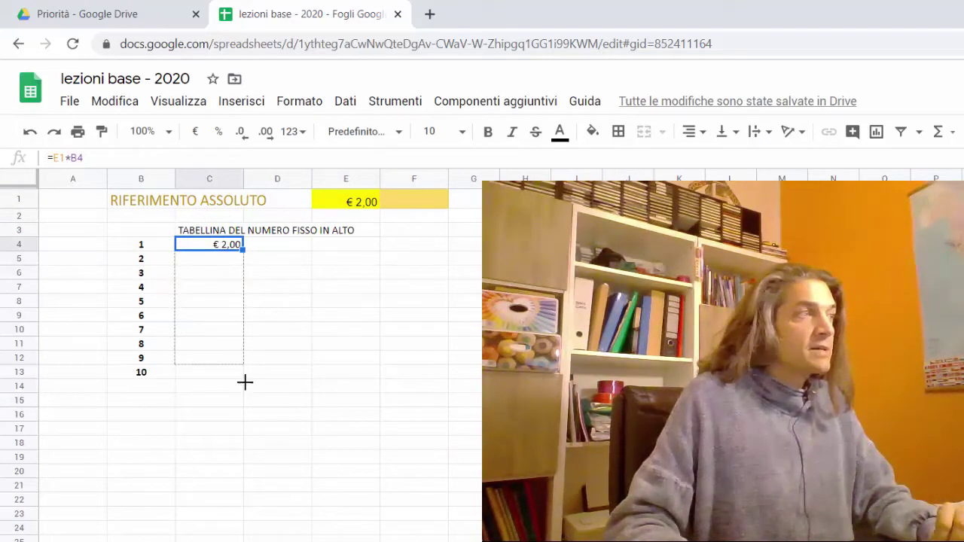
# Copy C4's formula down to C14, then compare C7's =E4*B7 with C4's =E1*B4.
pyautogui.moveTo(245, 389); pyautogui.dragTo(245, 389)
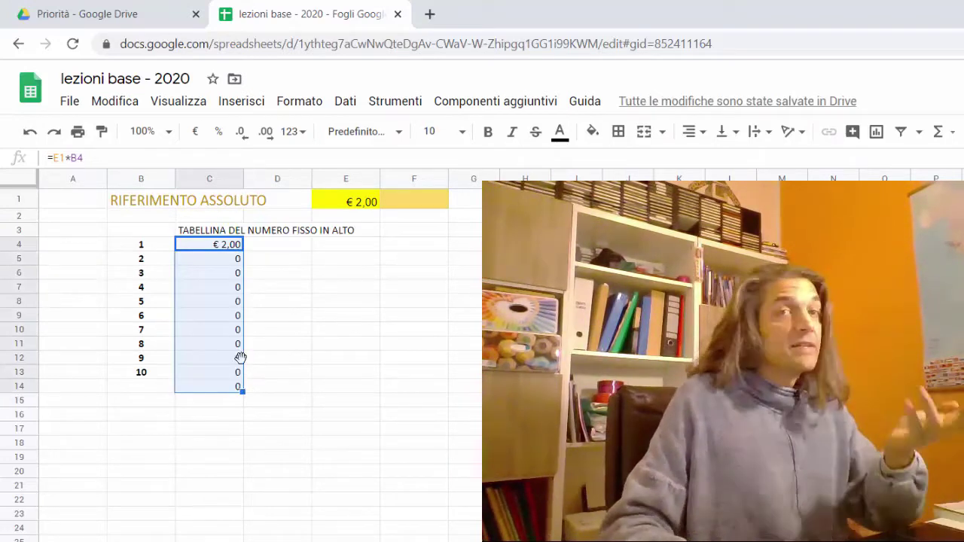
pyautogui.click(214, 290)
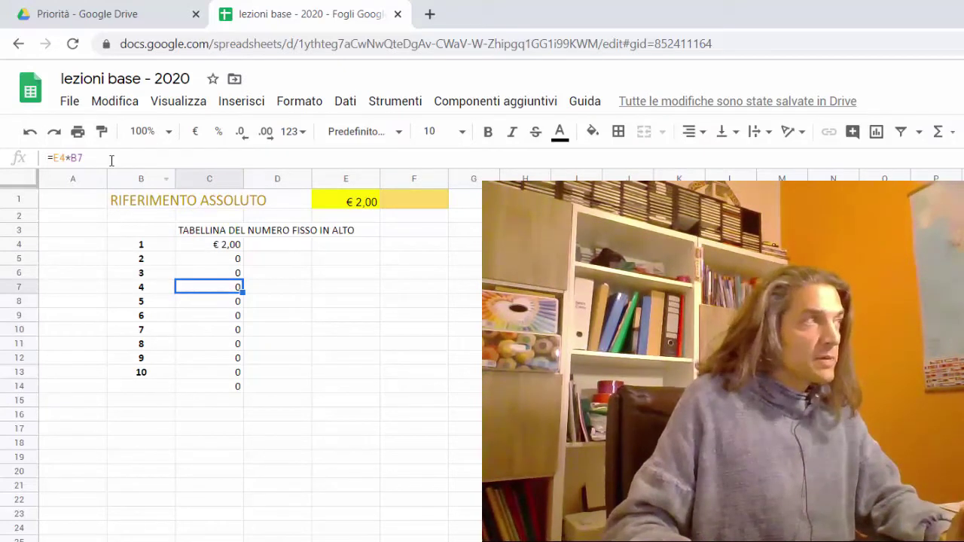
pyautogui.doubleClick(214, 293)
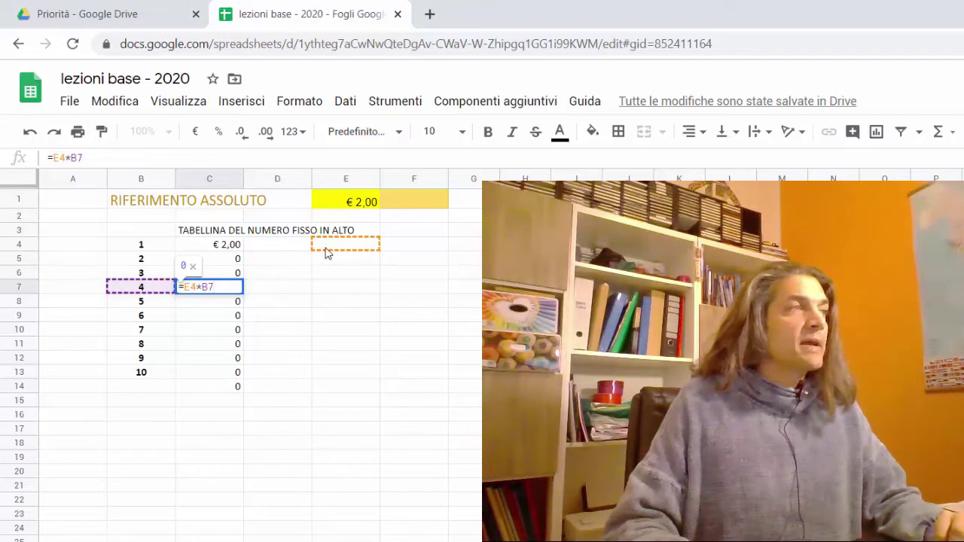
pyautogui.press('Return')
pyautogui.doubleClick(223, 248)
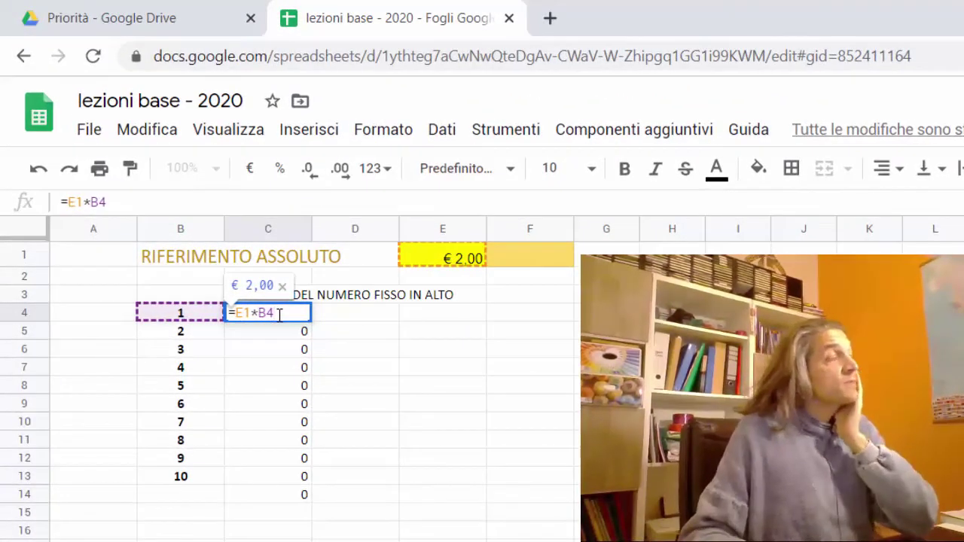
# Inspect C10's copied formula to show its references shifted away from E1.
pyautogui.moveTo(275, 311); pyautogui.dragTo(192, 320)
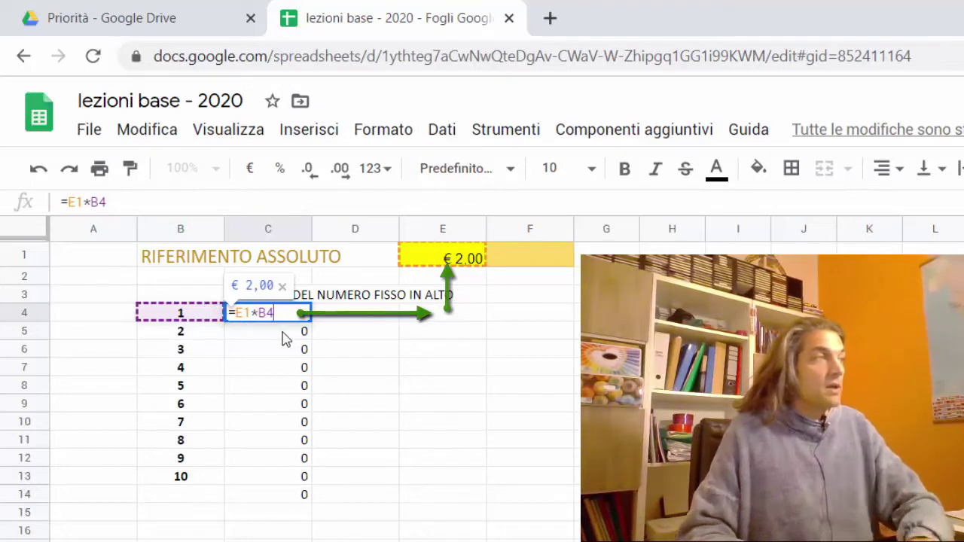
pyautogui.press('Return')
pyautogui.click(304, 426)
pyautogui.doubleClick(304, 426)
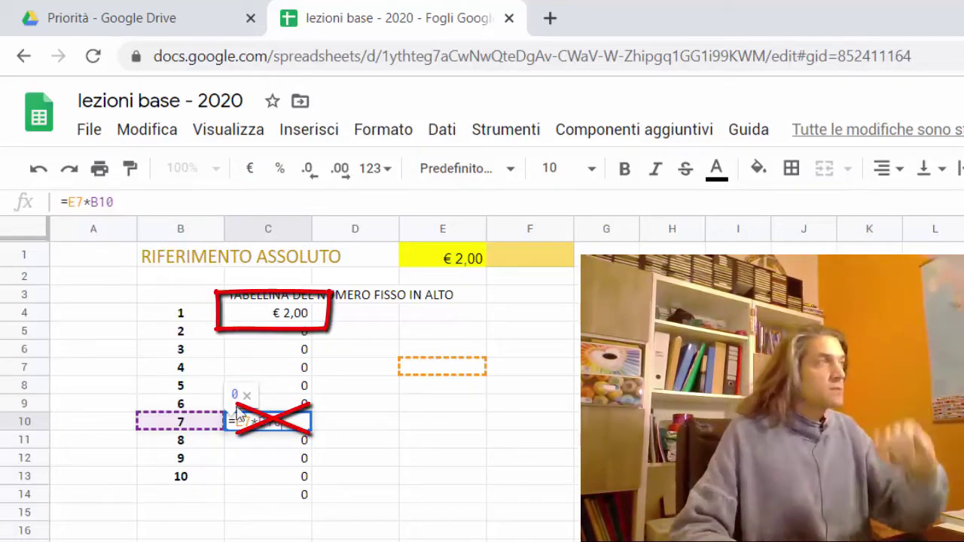
# Reopen C4's =E1*B4 formula with the cursor placed between E and 1.
pyautogui.click(278, 317)
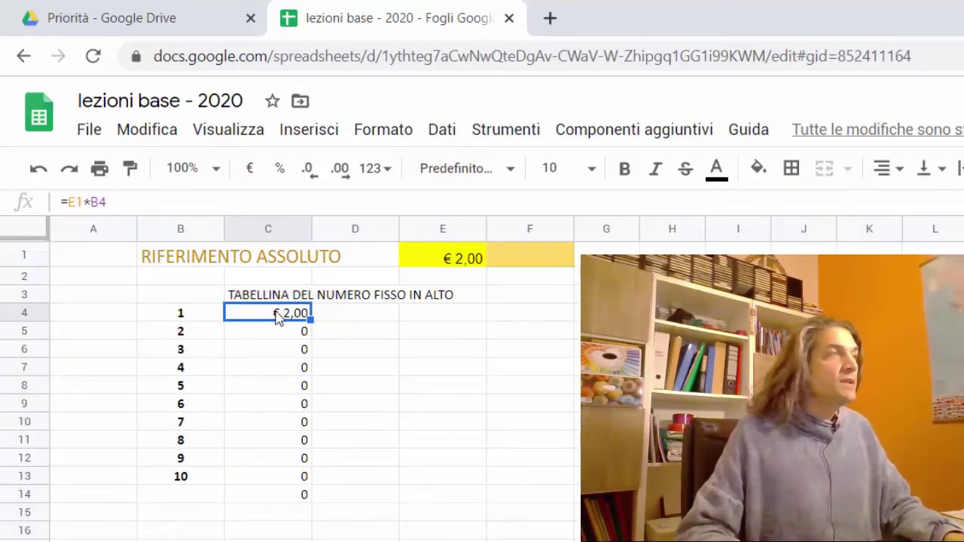
pyautogui.doubleClick(277, 321)
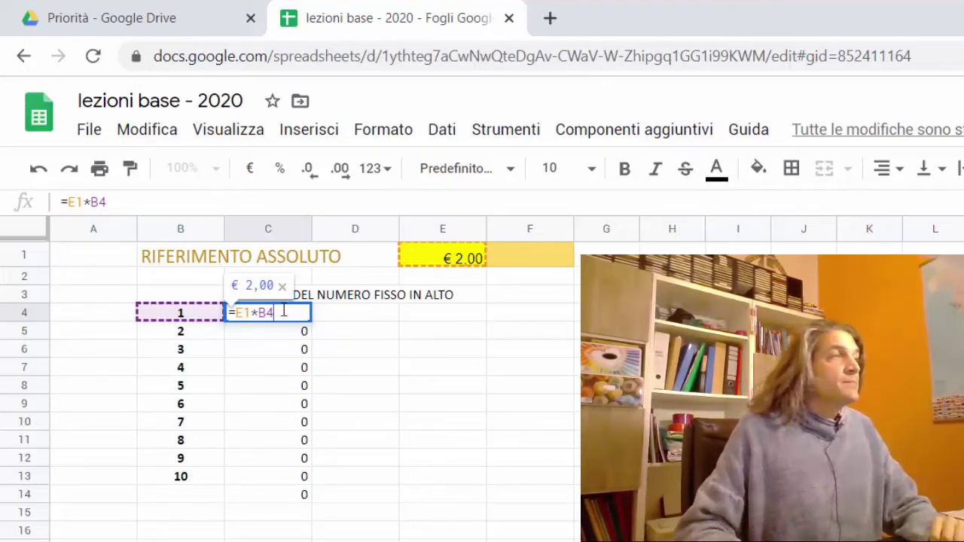
pyautogui.click(241, 315)
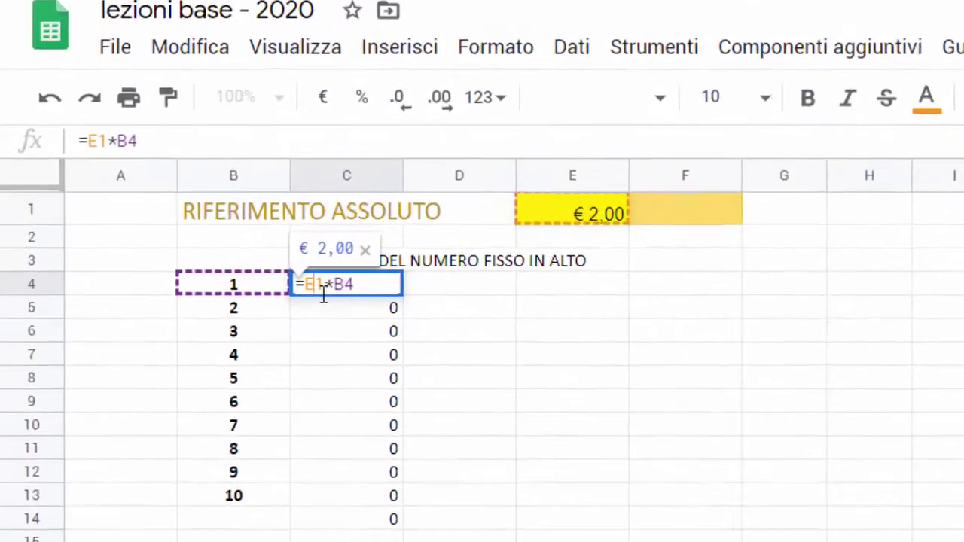
# Make C4 =E$1*B4, fill it to C13 (€ 2,00–€ 20,00), and clear C14.
pyautogui.write('$')
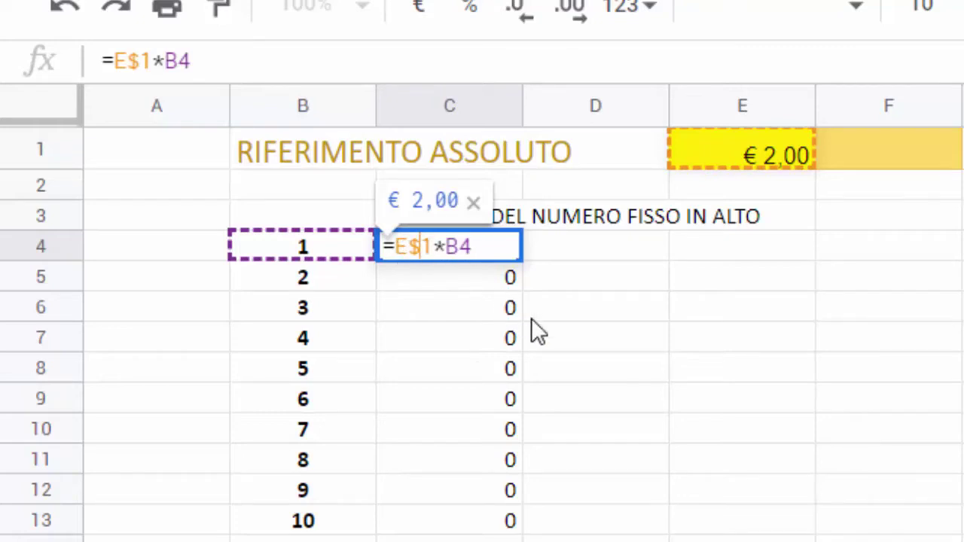
pyautogui.press('Return')
pyautogui.click(510, 255)
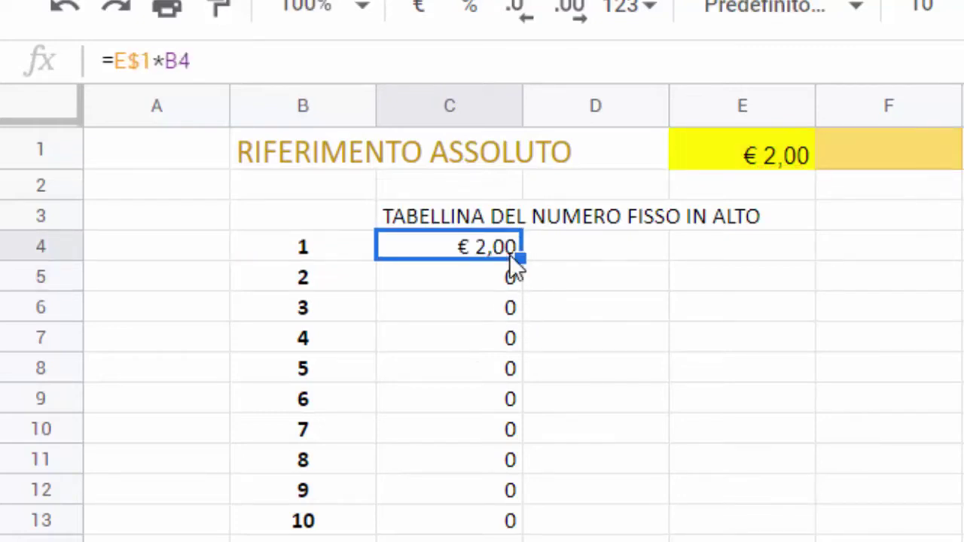
pyautogui.moveTo(522, 260); pyautogui.dragTo(497, 521)
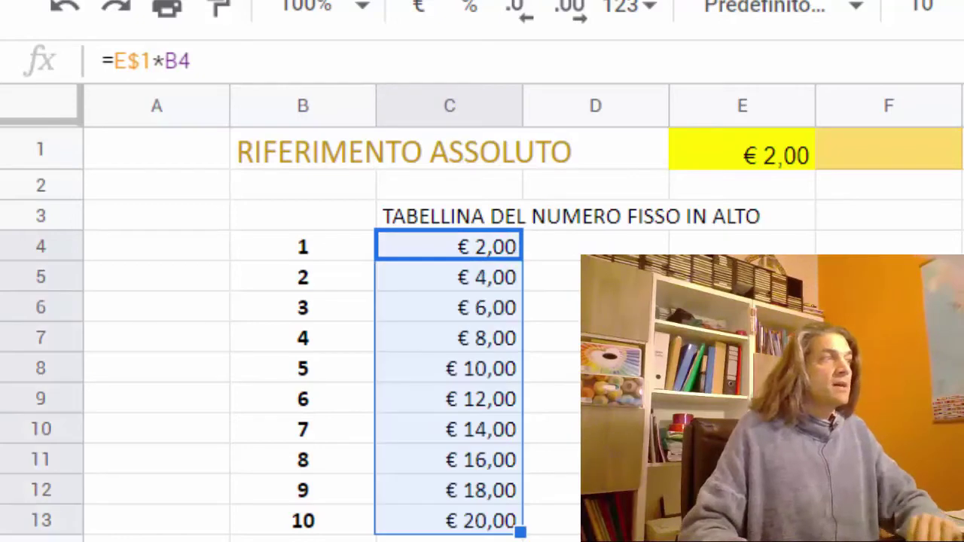
pyautogui.click(449, 536)
pyautogui.press('Delete')
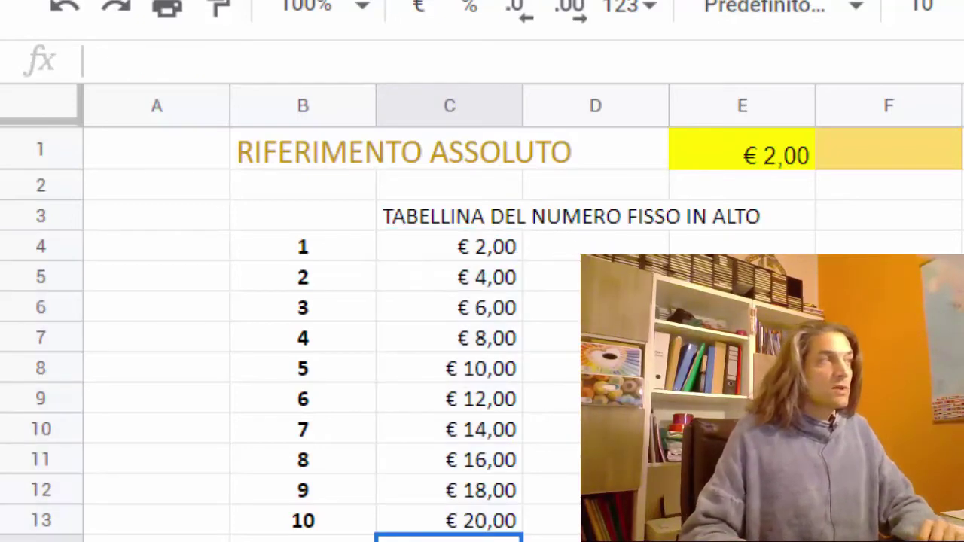
# Enter 5,3 in F1 and format it as euro currency, € 5,30.
pyautogui.click(881, 159)
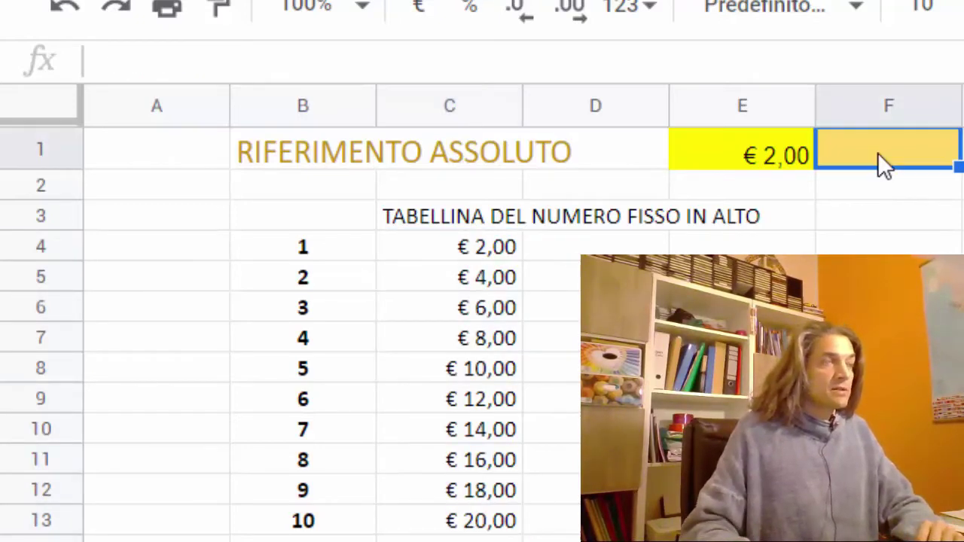
pyautogui.write('5.3')
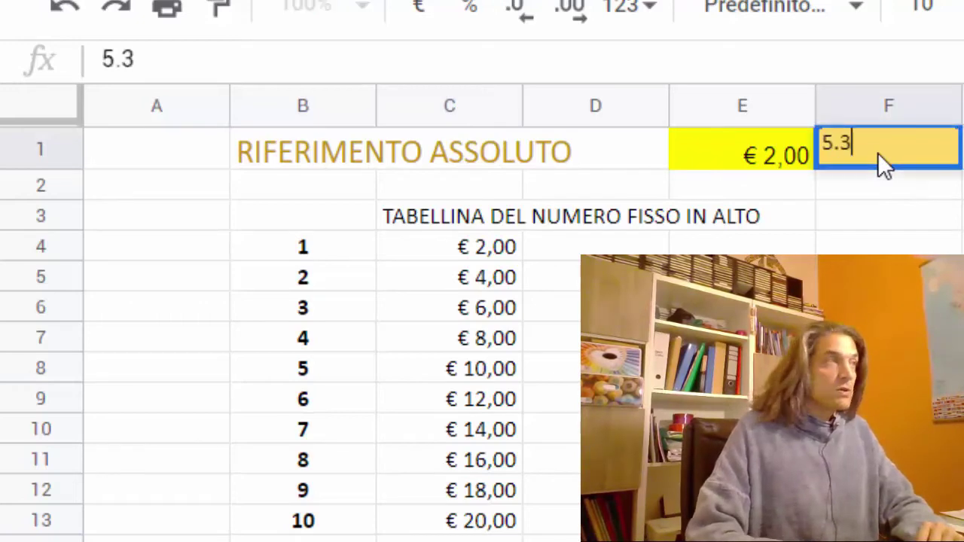
pyautogui.press('Return')
pyautogui.click(880, 158)
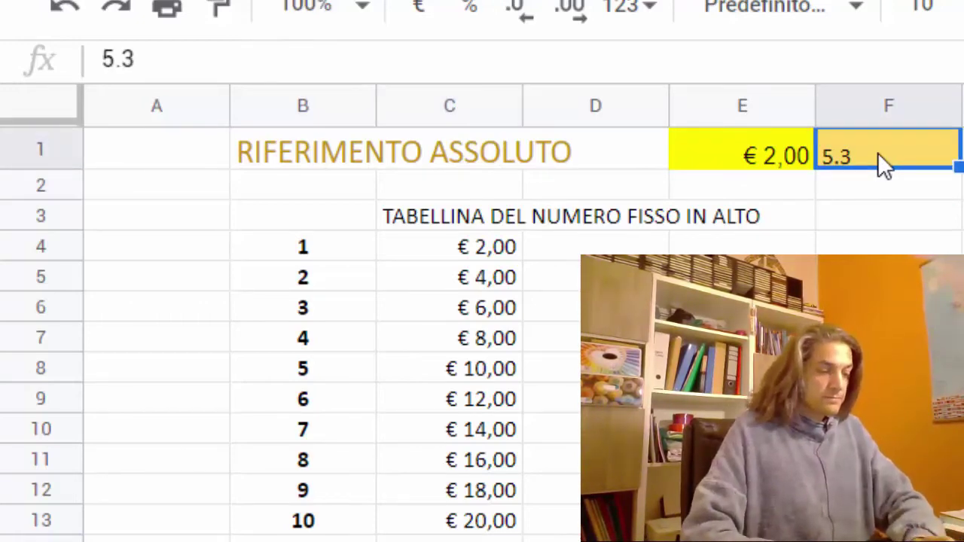
pyautogui.write('5,3')
pyautogui.press('Return')
pyautogui.click(877, 154)
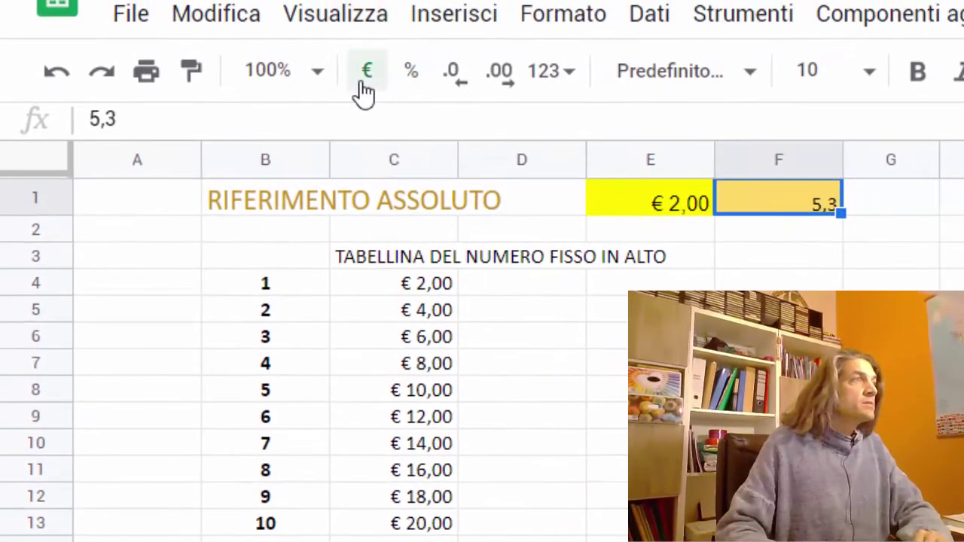
pyautogui.click(363, 83)
pyautogui.click(602, 390)
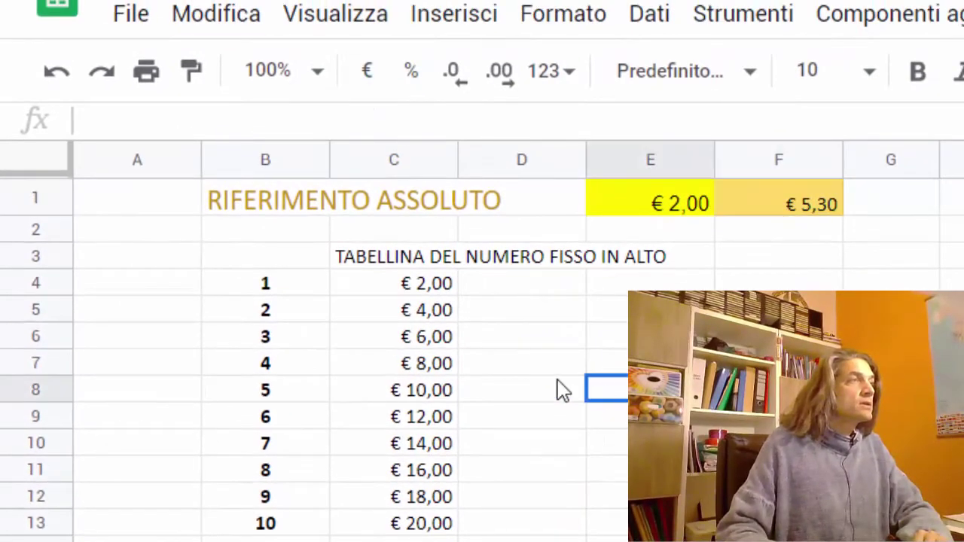
# Enter =F1*B4 in D4, showing € 5,30.
pyautogui.click(512, 290)
pyautogui.write('=')
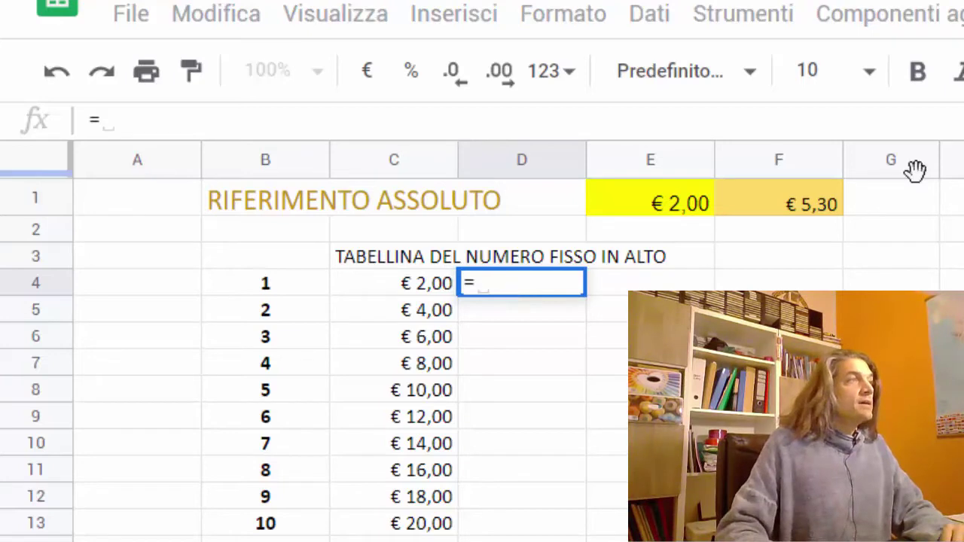
pyautogui.click(800, 205)
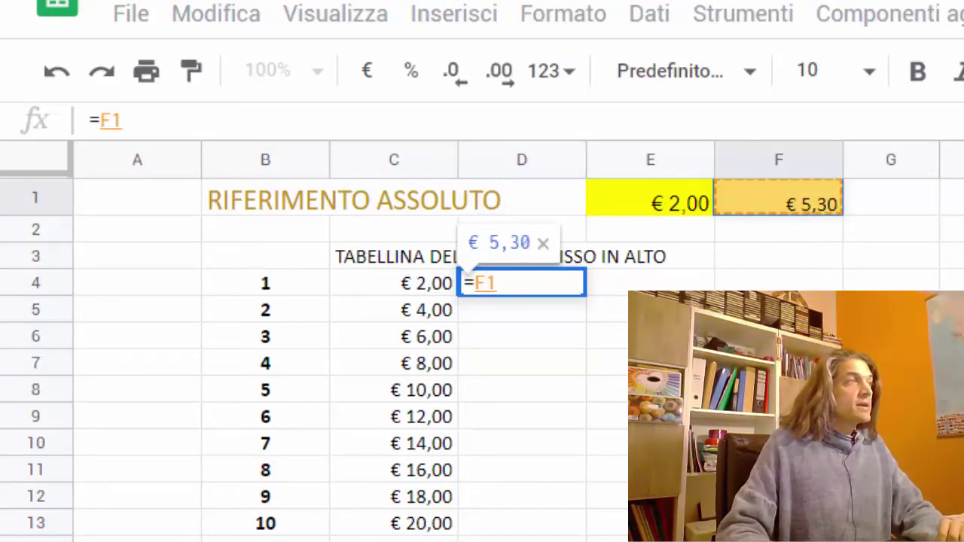
pyautogui.write('*')
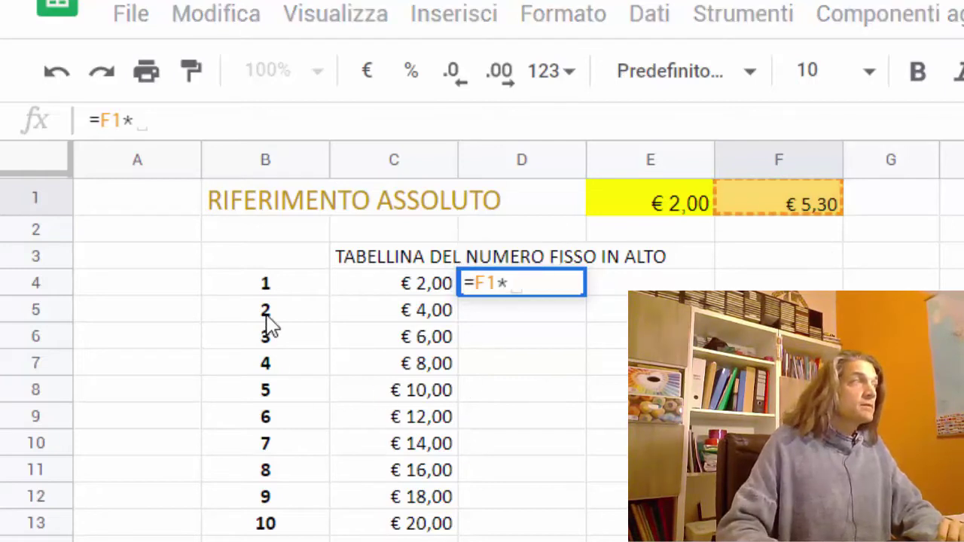
pyautogui.click(264, 293)
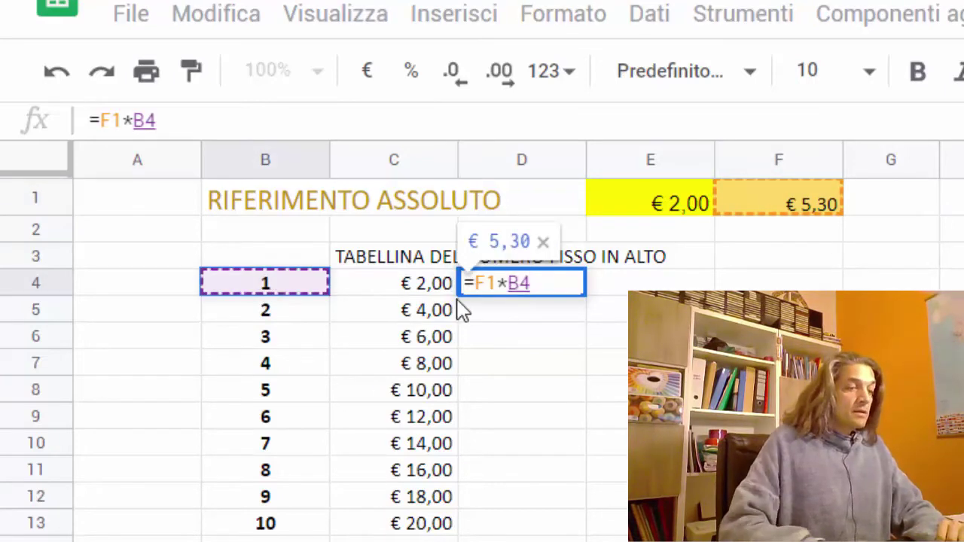
pyautogui.press('Return')
pyautogui.click(527, 286)
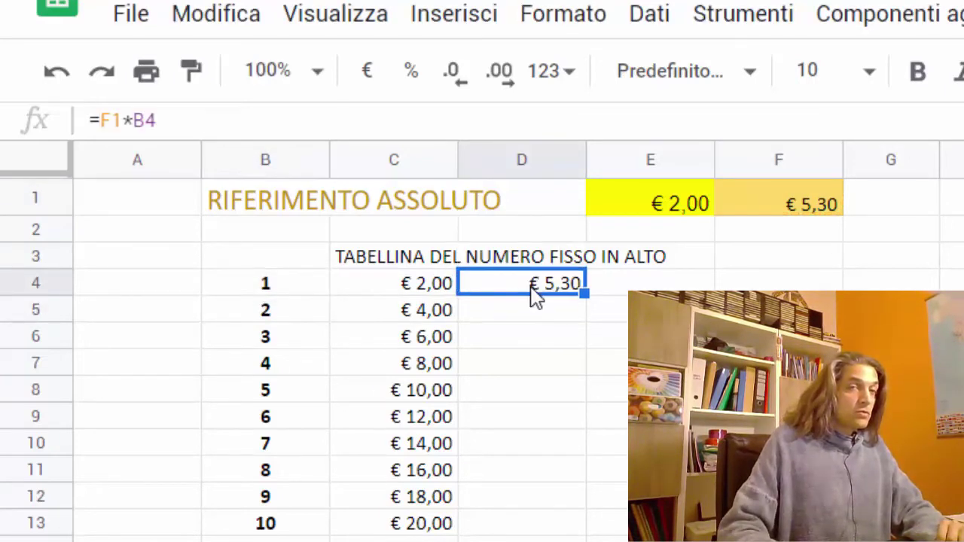
# Trial-fill D4 down to D7 and compare D4's and D7's formulas for shifted references.
pyautogui.moveTo(584, 293); pyautogui.dragTo(585, 369)
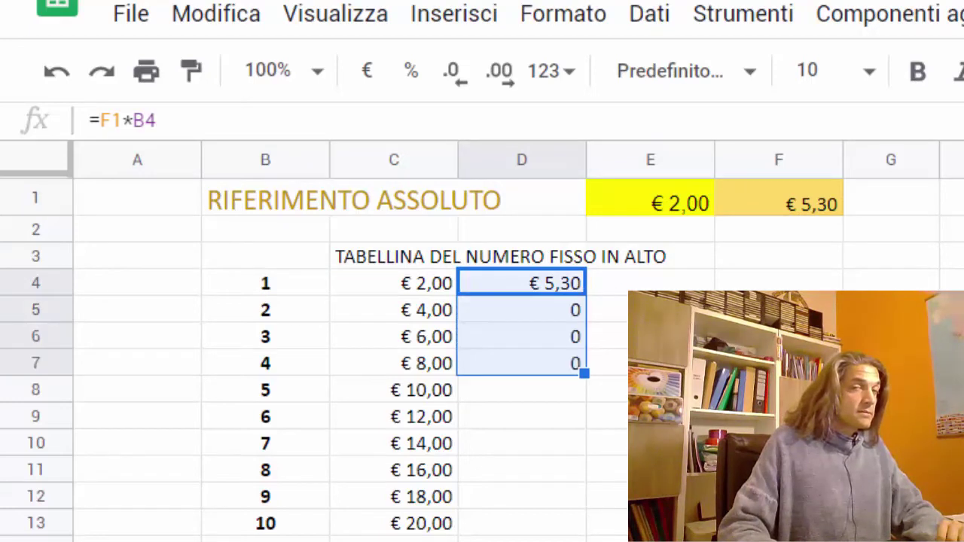
pyautogui.click(547, 294)
pyautogui.doubleClick(525, 294)
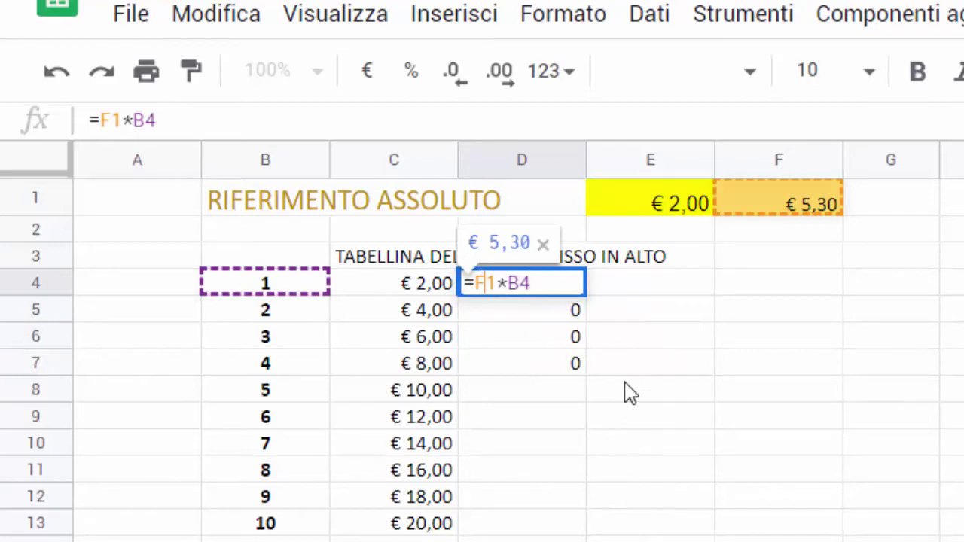
pyautogui.press('Escape')
pyautogui.click(564, 370)
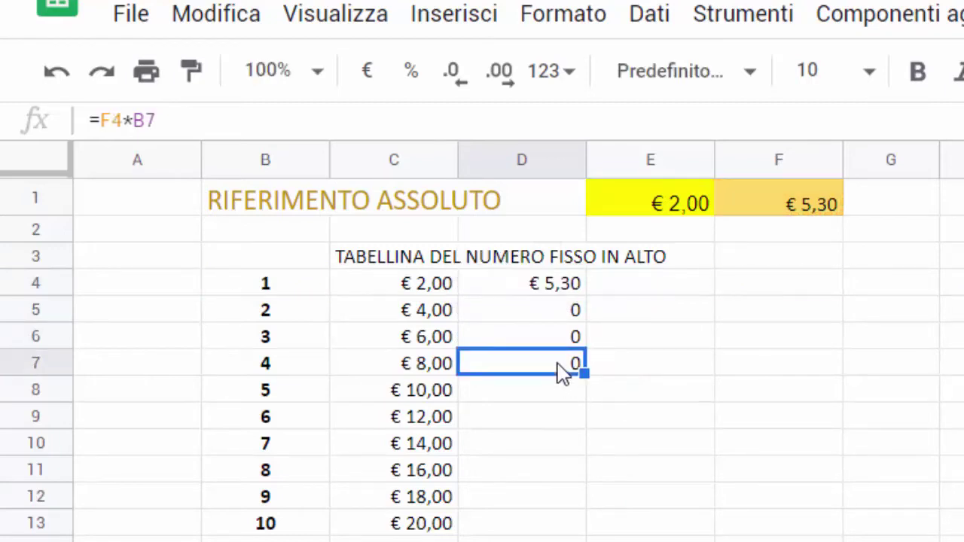
pyautogui.doubleClick(564, 370)
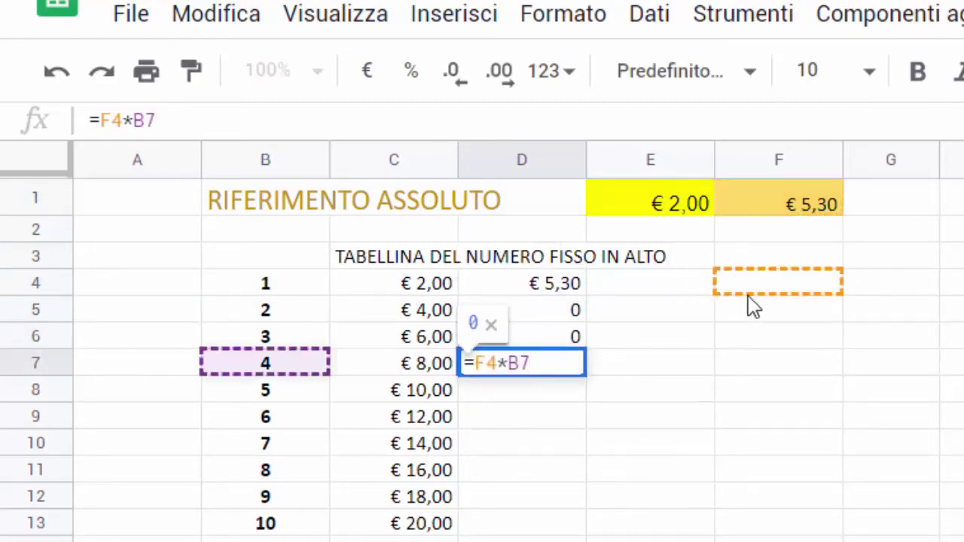
pyautogui.press('Escape')
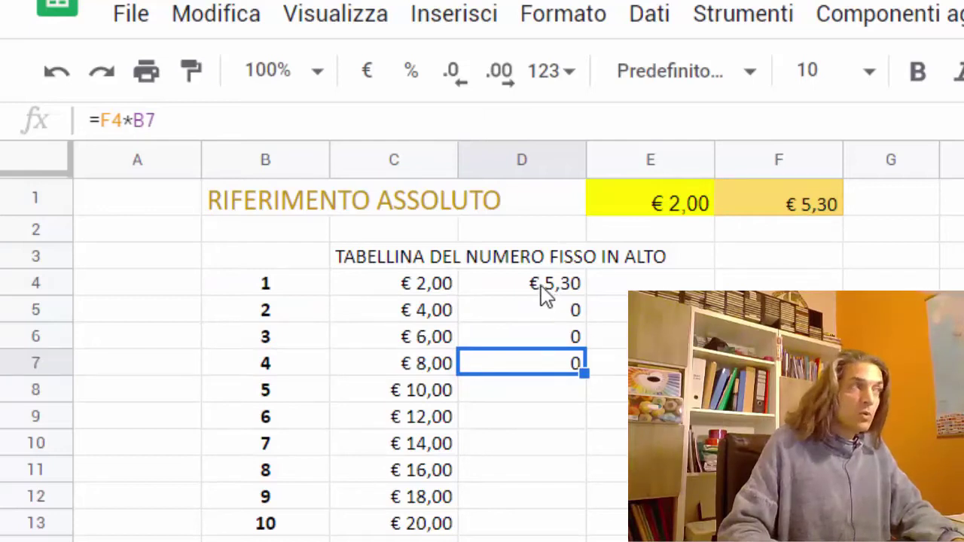
# Change D4 to =F$1*B4 and fill it down to D13, € 5,30 through € 53,00.
pyautogui.click(541, 290)
pyautogui.doubleClick(518, 282)
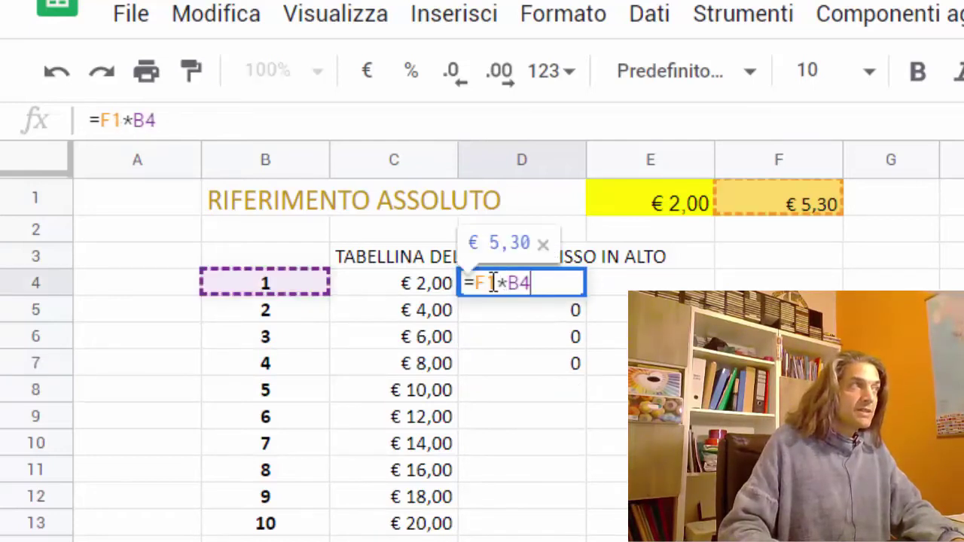
pyautogui.click(493, 283)
pyautogui.write('$')
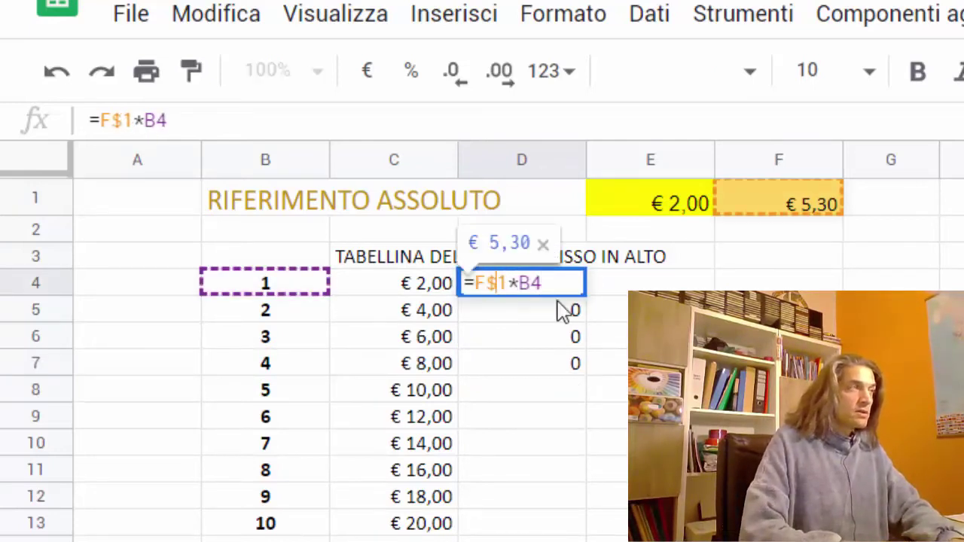
pyautogui.press('Return')
pyautogui.click(557, 284)
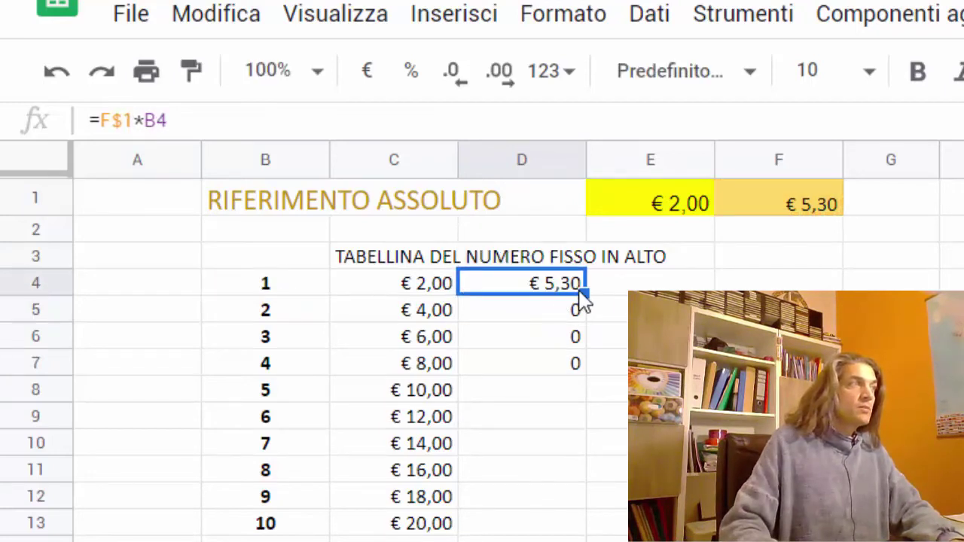
pyautogui.moveTo(583, 293); pyautogui.dragTo(586, 526)
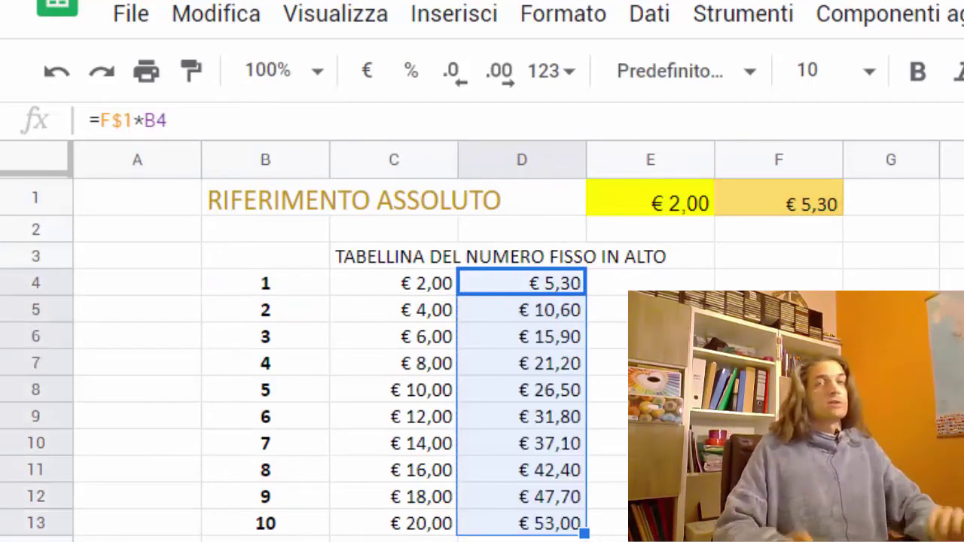